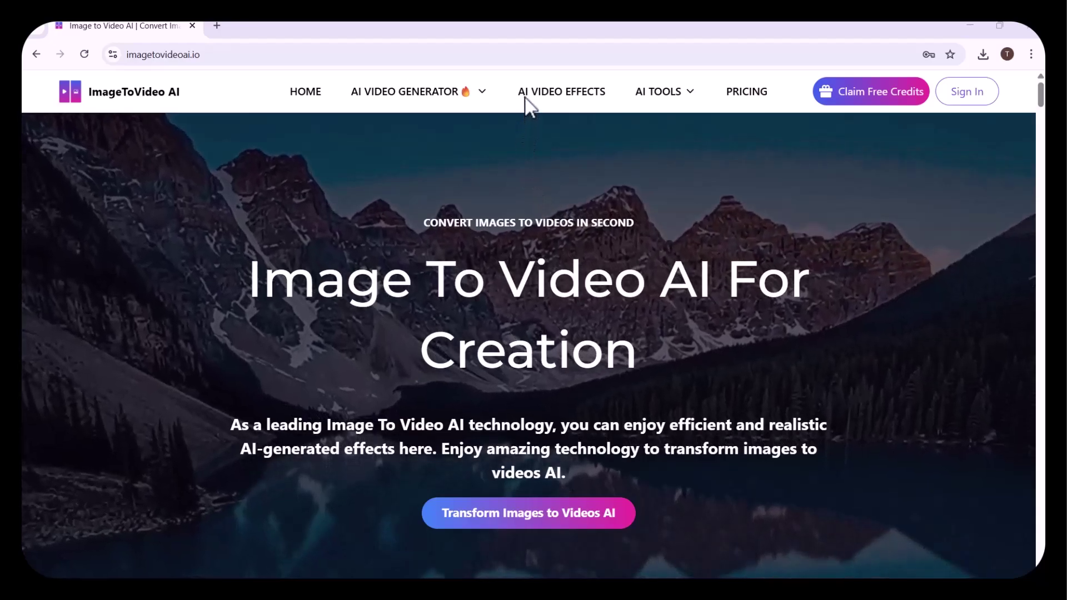
Search Google for 'imagetovideo ai.io' and open the ImageToVideo AI homepage from the results
{"action": "key", "text": "alt+Left"}
{"action": "left_click", "coordinate": [336, 272]}
{"action": "type", "text": "image"}
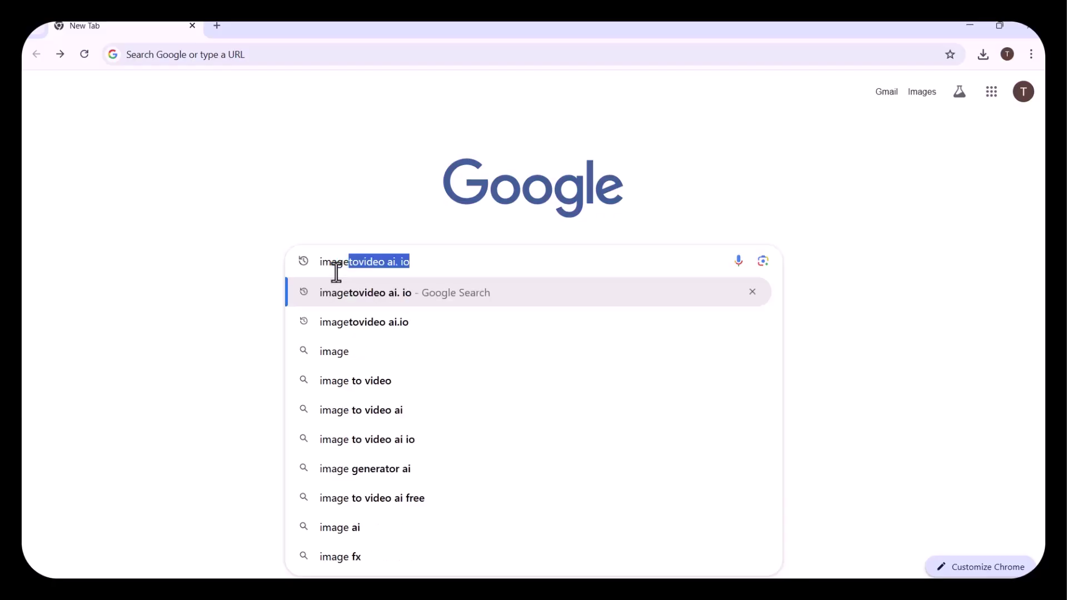
{"action": "type", "text": "tovideo"}
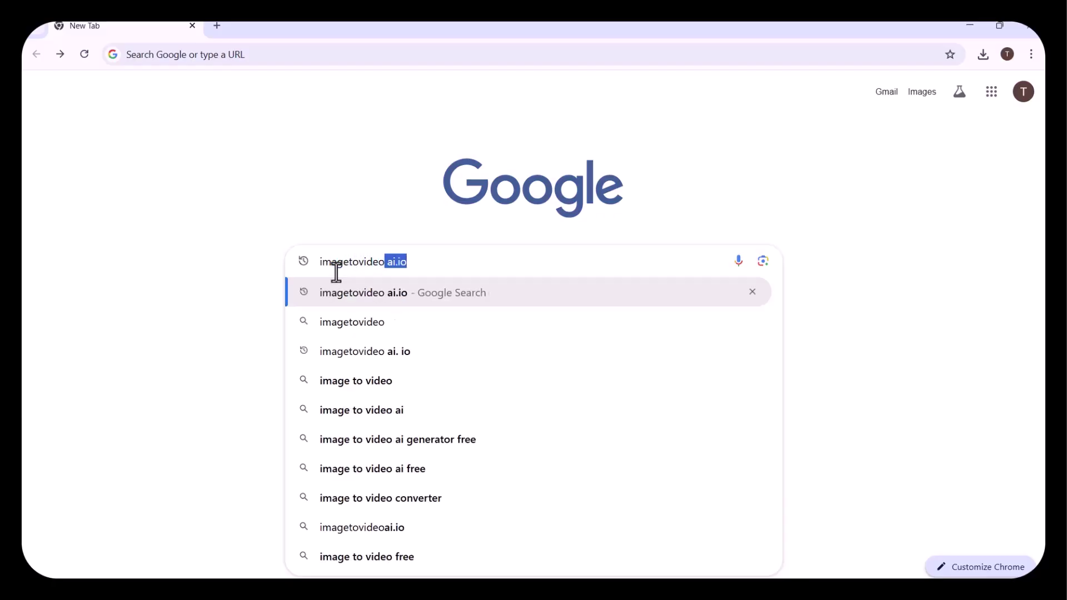
{"action": "type", "text": " ai.io"}
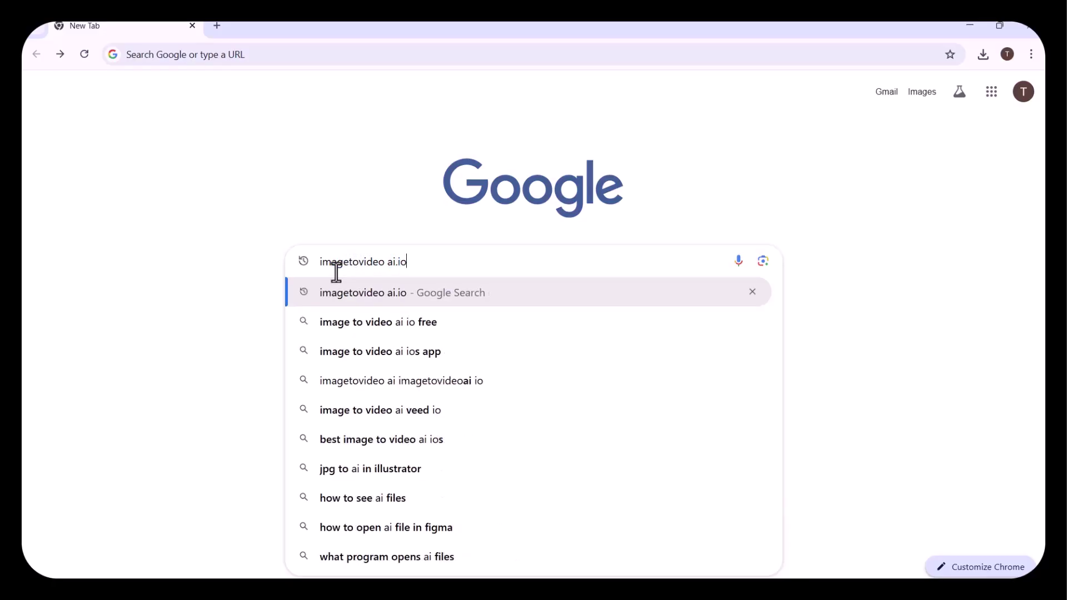
{"action": "key", "text": "Return"}
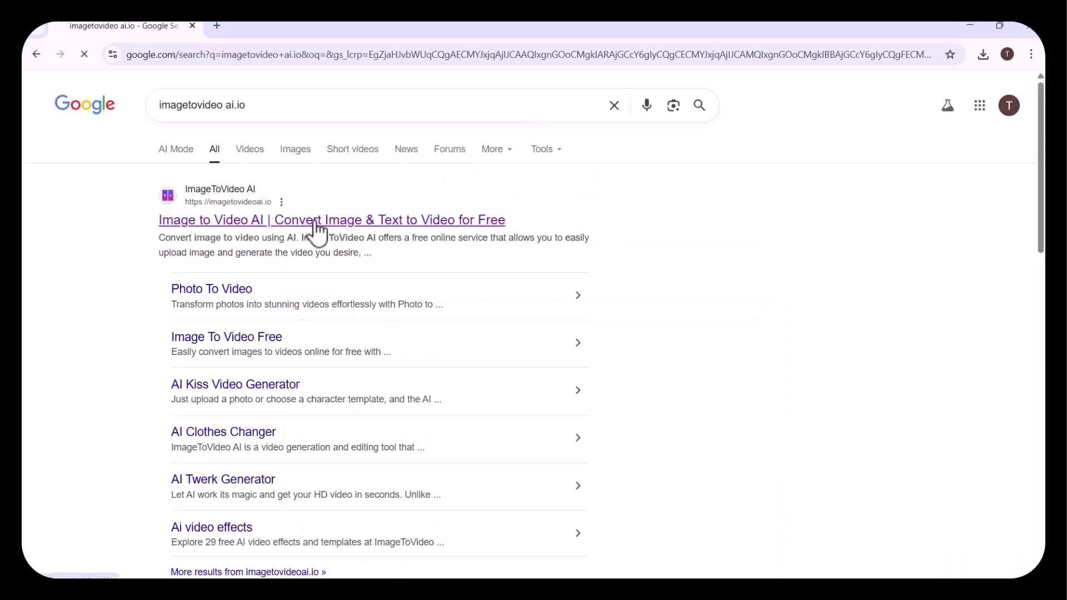
{"action": "left_click", "coordinate": [317, 221]}
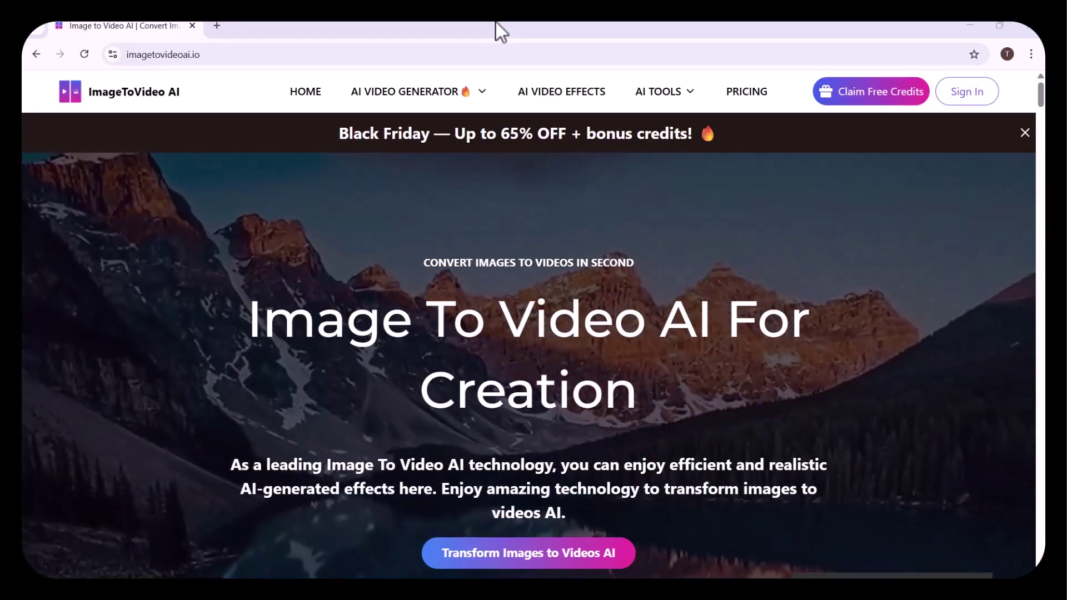
Scroll down through the ImageToVideo AI homepage's feature sections
{"action": "scroll", "coordinate": [460, 221], "scroll_direction": "down", "scroll_amount": 10}
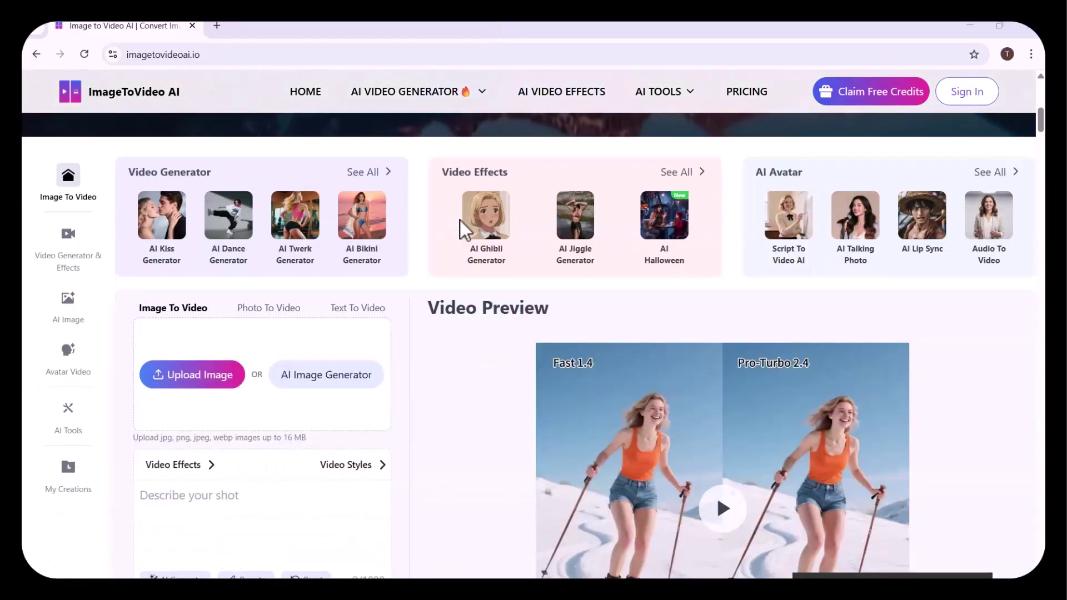
{"action": "scroll", "coordinate": [460, 221], "scroll_direction": "down", "scroll_amount": 5}
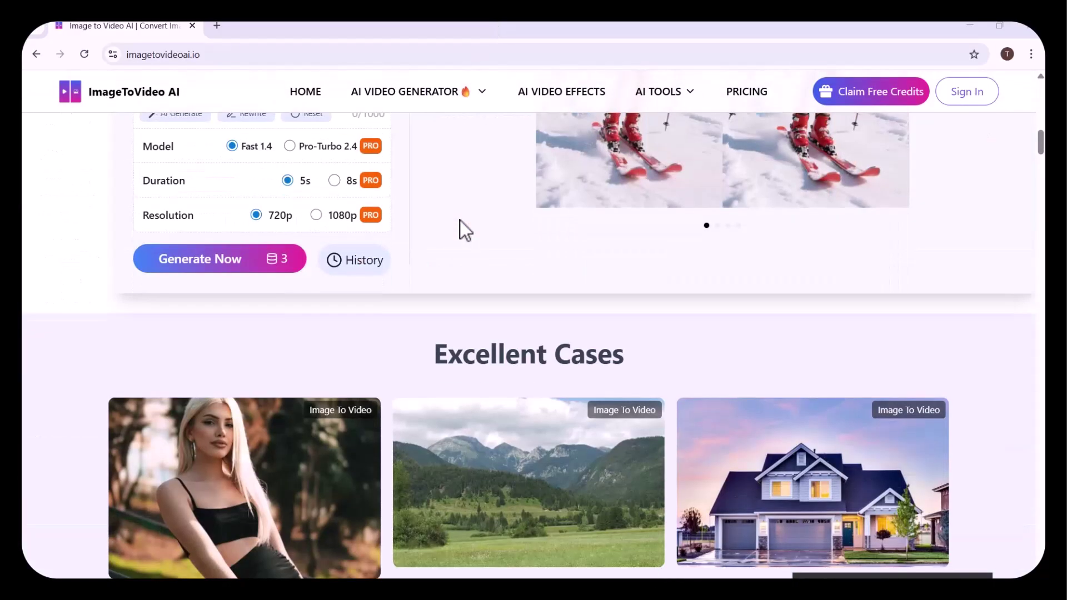
{"action": "scroll", "coordinate": [460, 221], "scroll_direction": "down", "scroll_amount": 8}
{"action": "scroll", "coordinate": [461, 223], "scroll_direction": "down", "scroll_amount": 5}
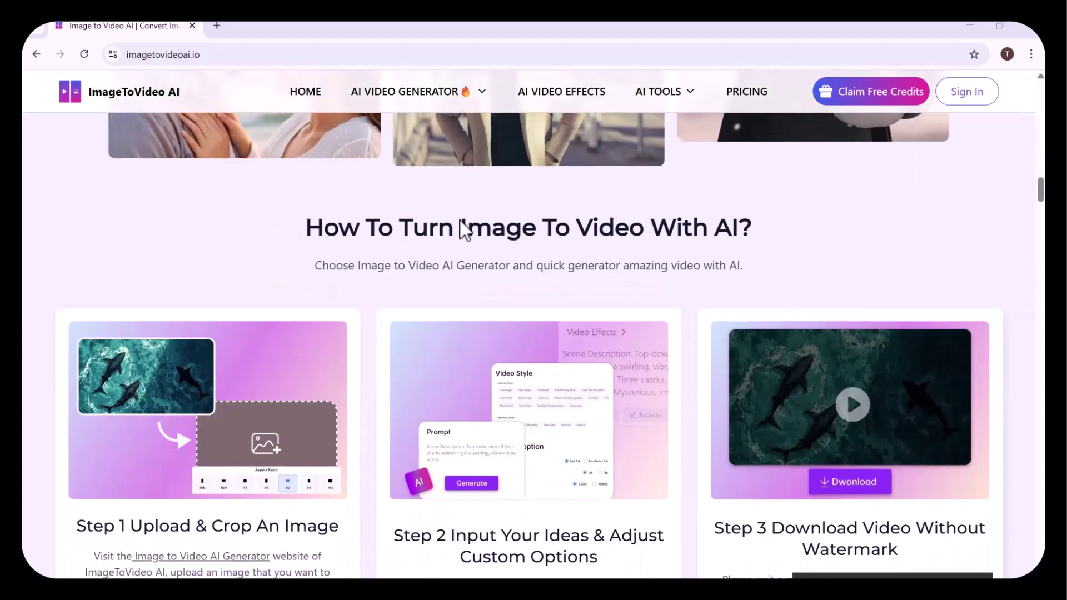
{"action": "scroll", "coordinate": [460, 222], "scroll_direction": "down", "scroll_amount": 6}
{"action": "scroll", "coordinate": [461, 222], "scroll_direction": "down", "scroll_amount": 10}
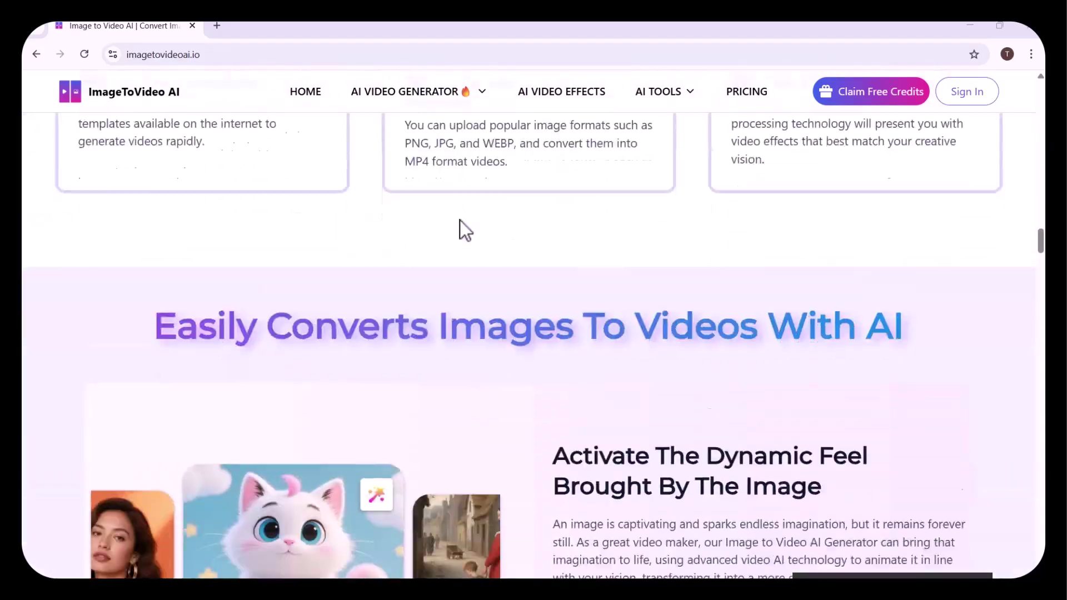
{"action": "scroll", "coordinate": [460, 221], "scroll_direction": "down", "scroll_amount": 8}
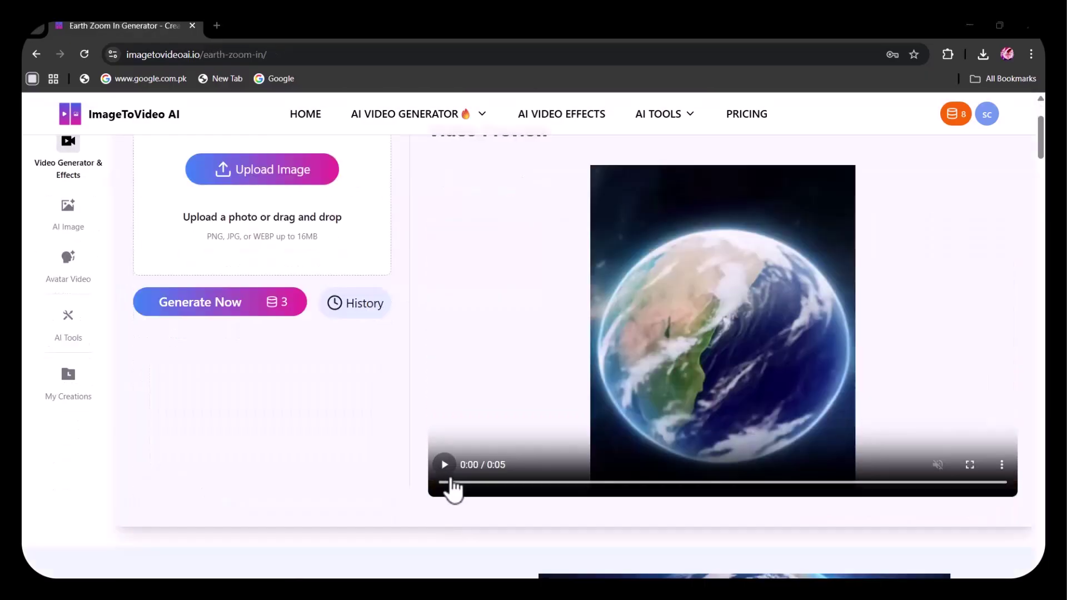
Play the Earth Zoom In example preview and scroll through the Video Generator & Effects grid
{"action": "left_click", "coordinate": [450, 477]}
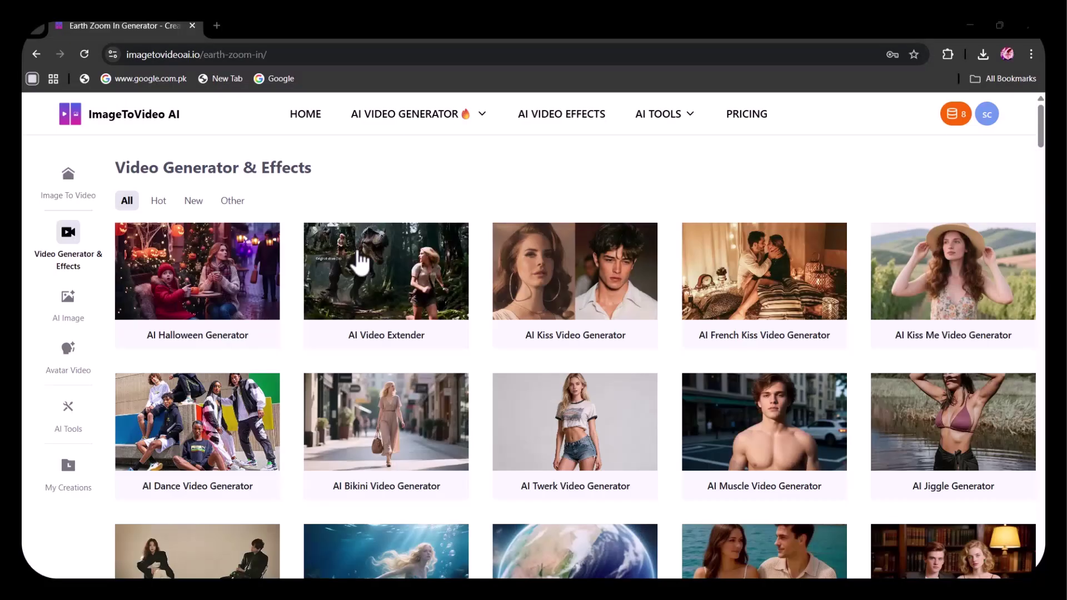
{"action": "scroll", "coordinate": [495, 273], "scroll_direction": "down", "scroll_amount": 10}
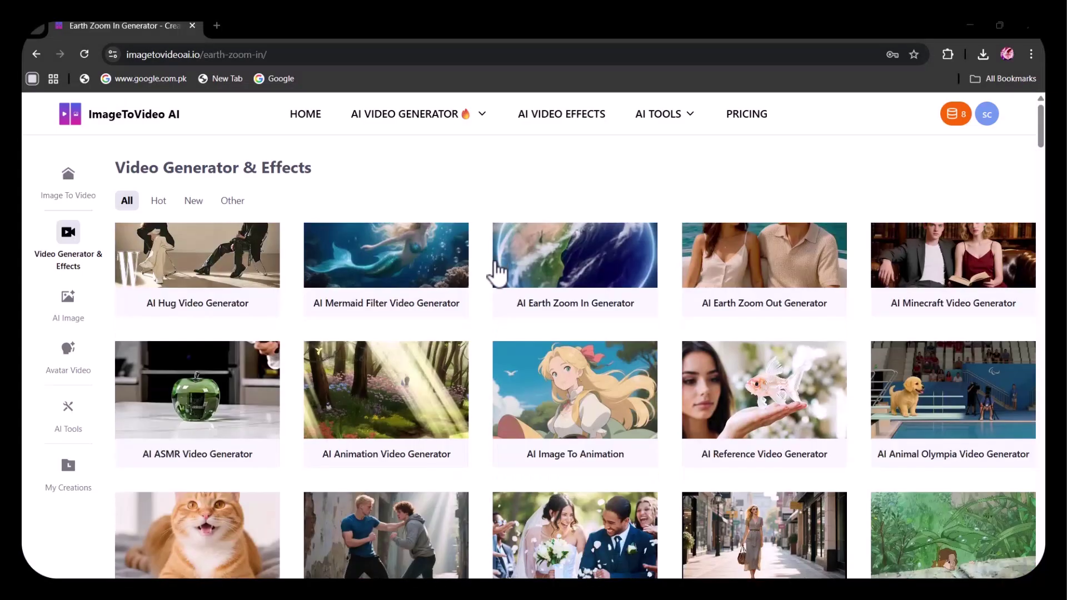
{"action": "scroll", "coordinate": [496, 273], "scroll_direction": "down", "scroll_amount": 10}
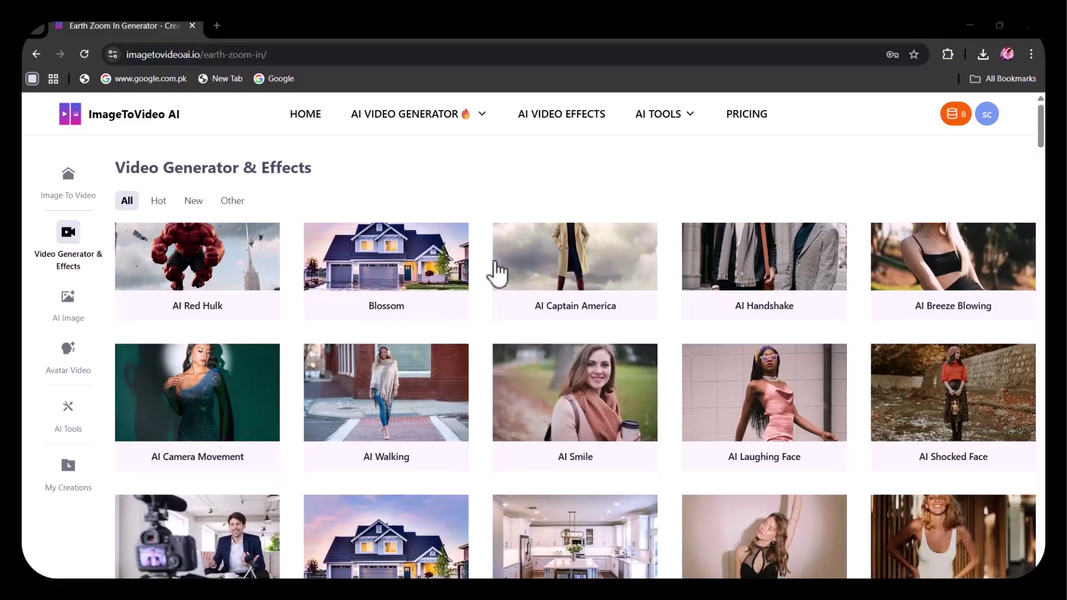
{"action": "scroll", "coordinate": [496, 273], "scroll_direction": "up", "scroll_amount": 6}
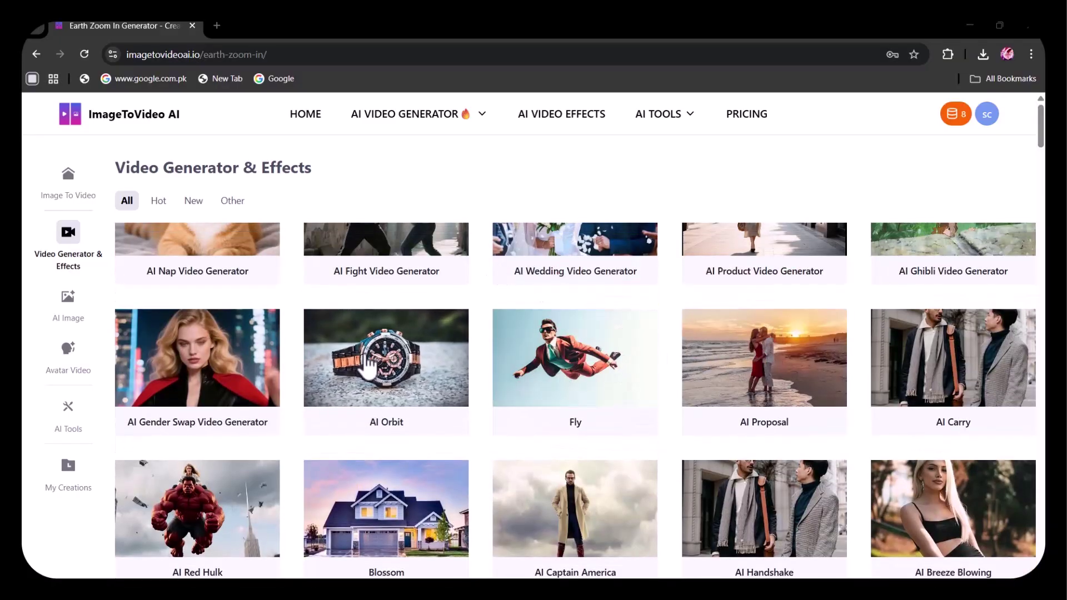
{"action": "scroll", "coordinate": [528, 282], "scroll_direction": "up", "scroll_amount": 6}
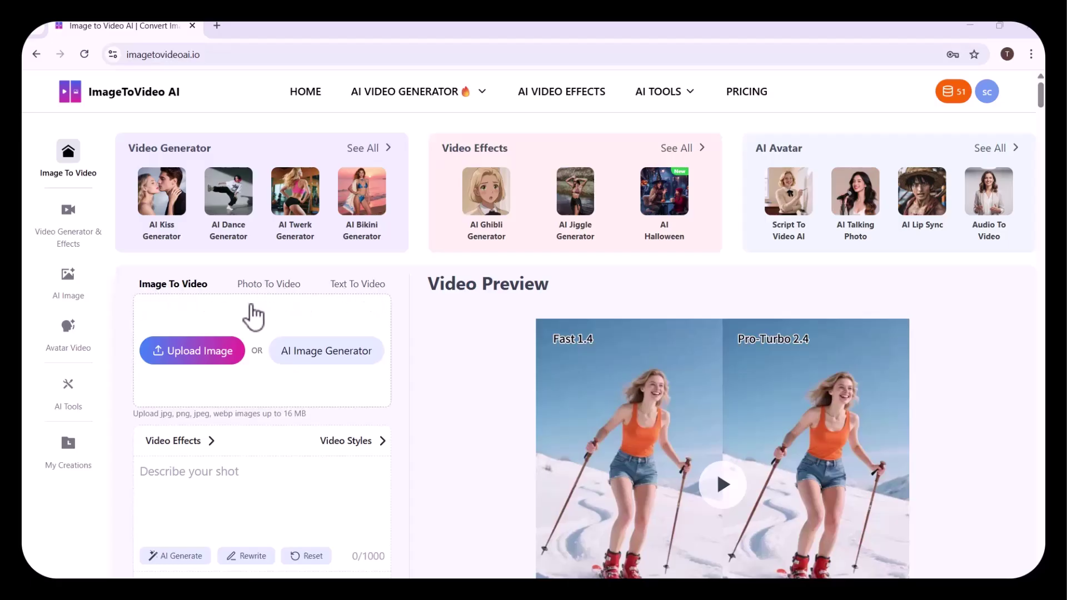
Upload the woman's photo, then scroll to the Describe your shot prompt box
{"action": "left_click", "coordinate": [217, 327]}
{"action": "left_click", "coordinate": [417, 143]}
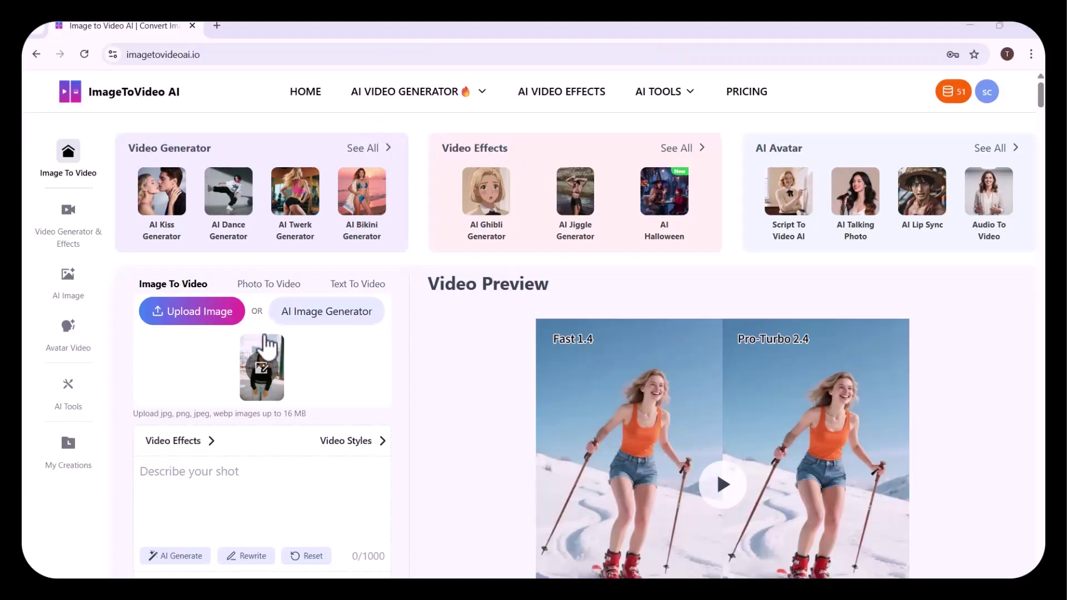
{"action": "scroll", "coordinate": [267, 352], "scroll_direction": "down", "scroll_amount": 3}
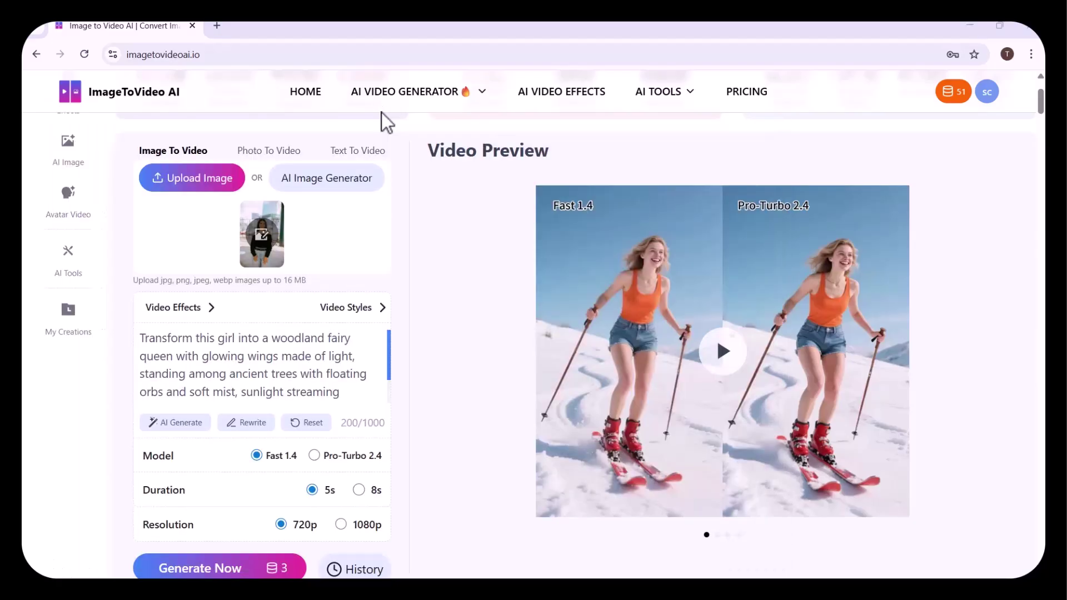
{"action": "scroll", "coordinate": [297, 347], "scroll_direction": "down", "scroll_amount": 1}
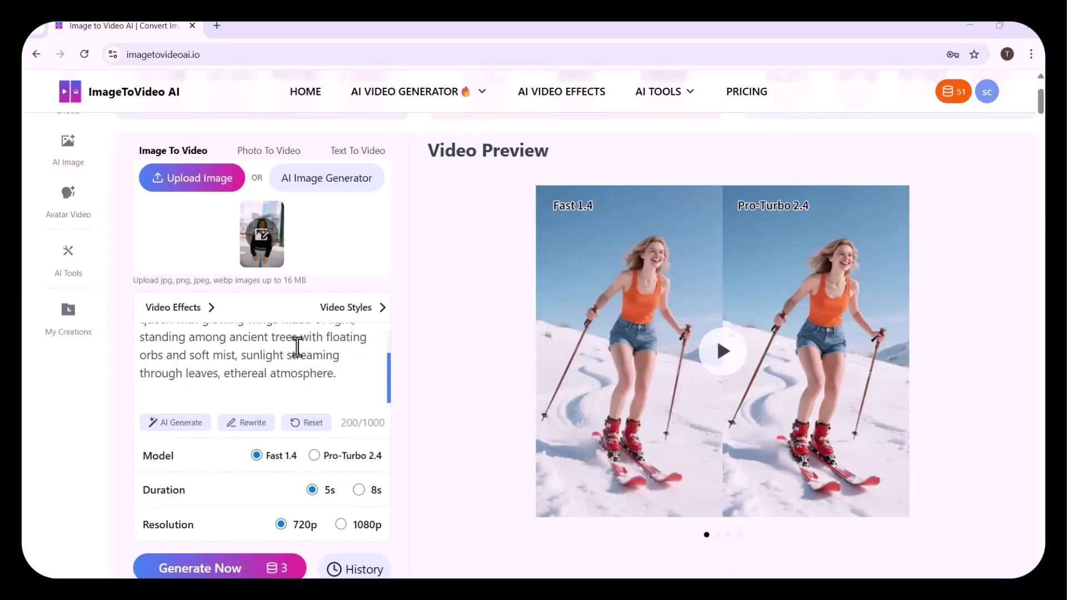
{"action": "scroll", "coordinate": [318, 373], "scroll_direction": "up", "scroll_amount": 2}
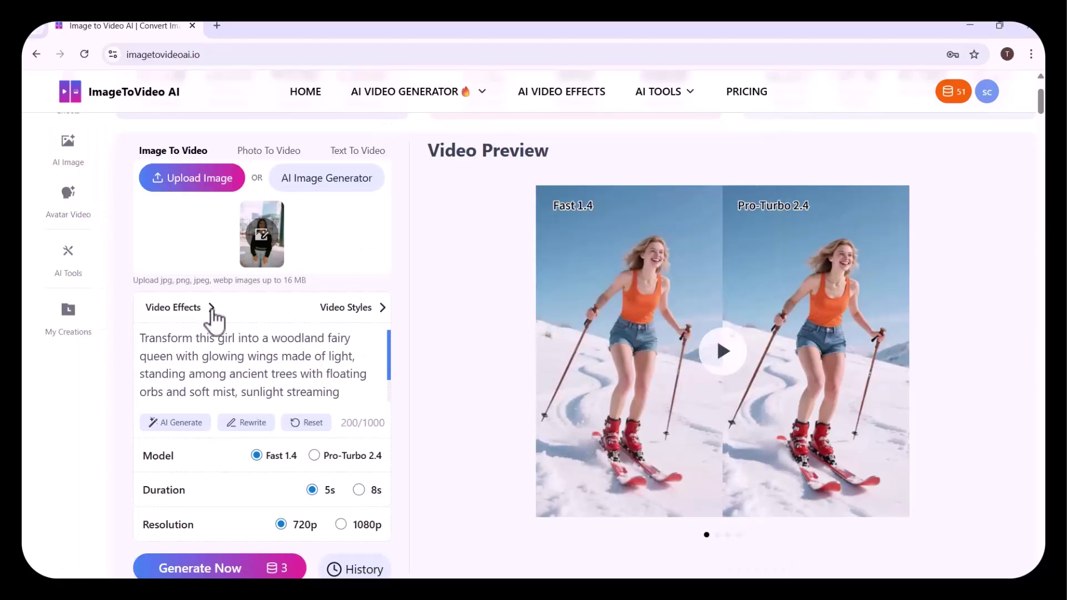
{"action": "left_click", "coordinate": [212, 309]}
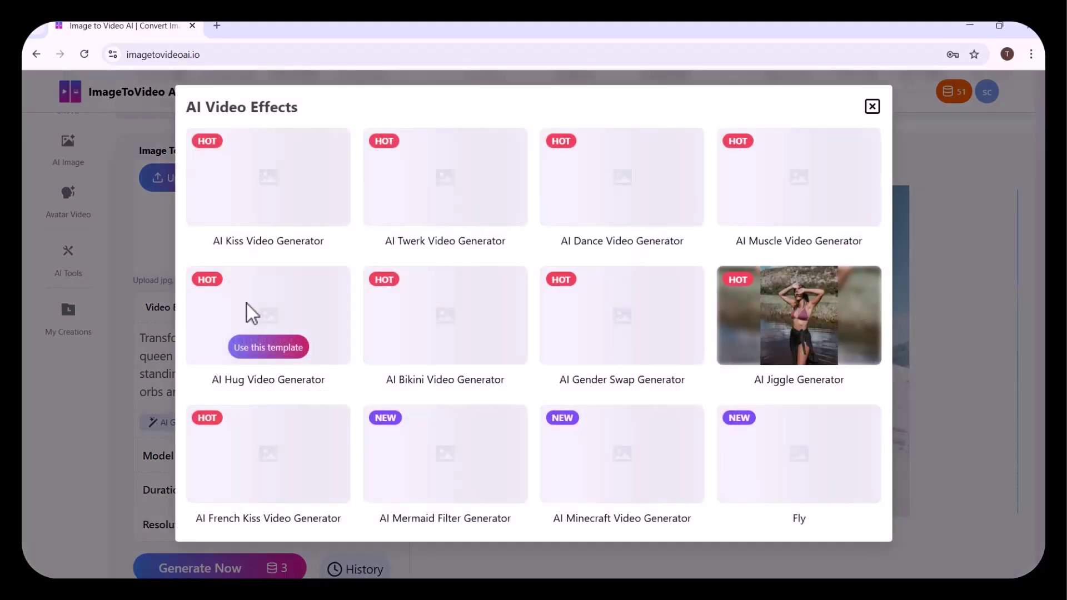
{"action": "left_click", "coordinate": [872, 107]}
{"action": "left_click", "coordinate": [374, 308]}
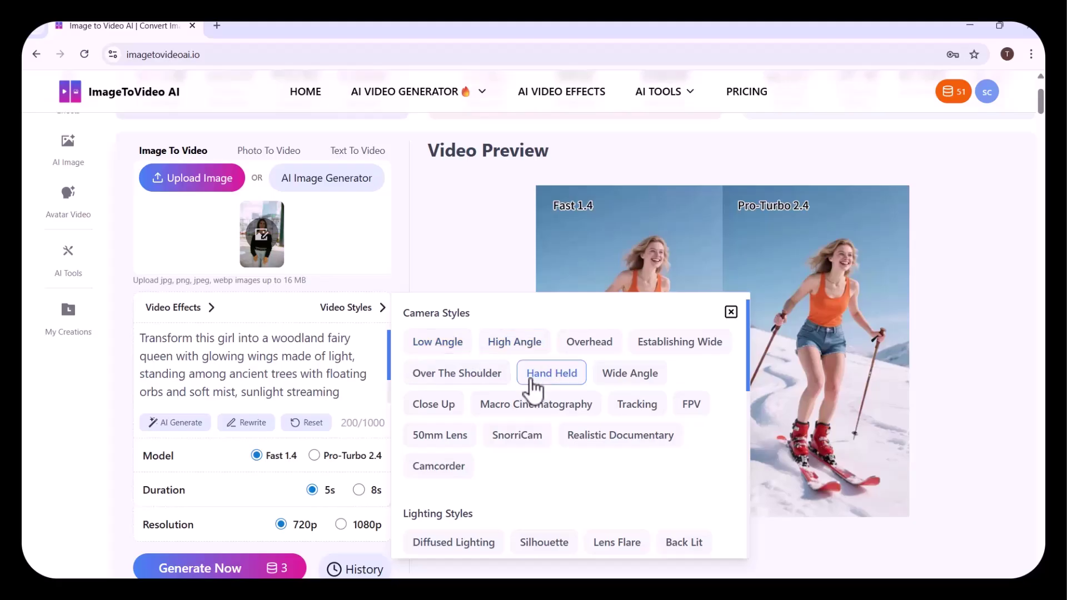
{"action": "scroll", "coordinate": [532, 391], "scroll_direction": "down", "scroll_amount": 2}
{"action": "scroll", "coordinate": [483, 528], "scroll_direction": "down", "scroll_amount": 1}
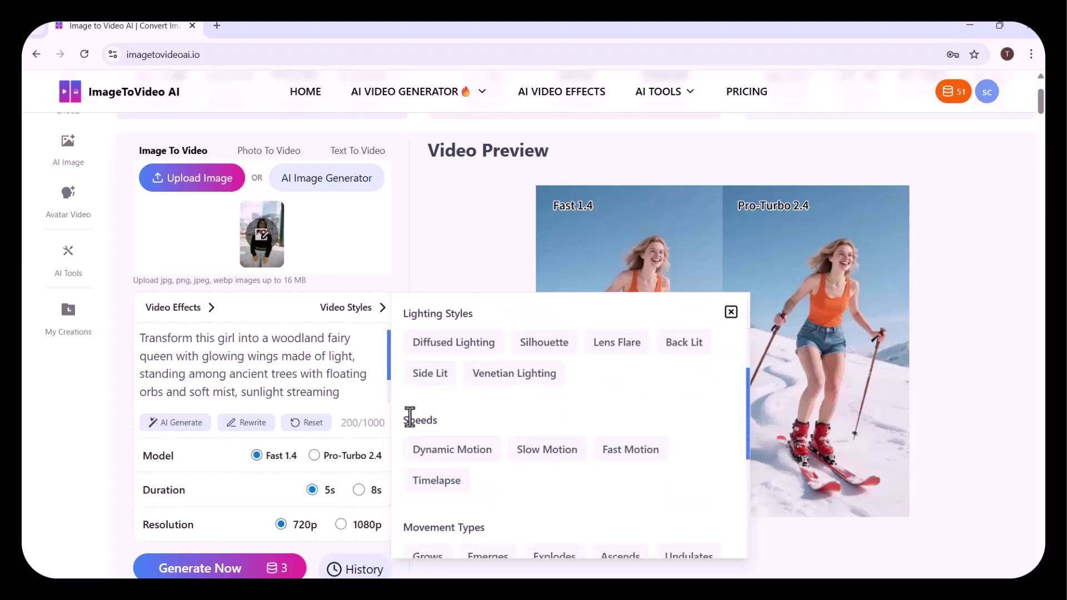
{"action": "scroll", "coordinate": [459, 491], "scroll_direction": "down", "scroll_amount": 3}
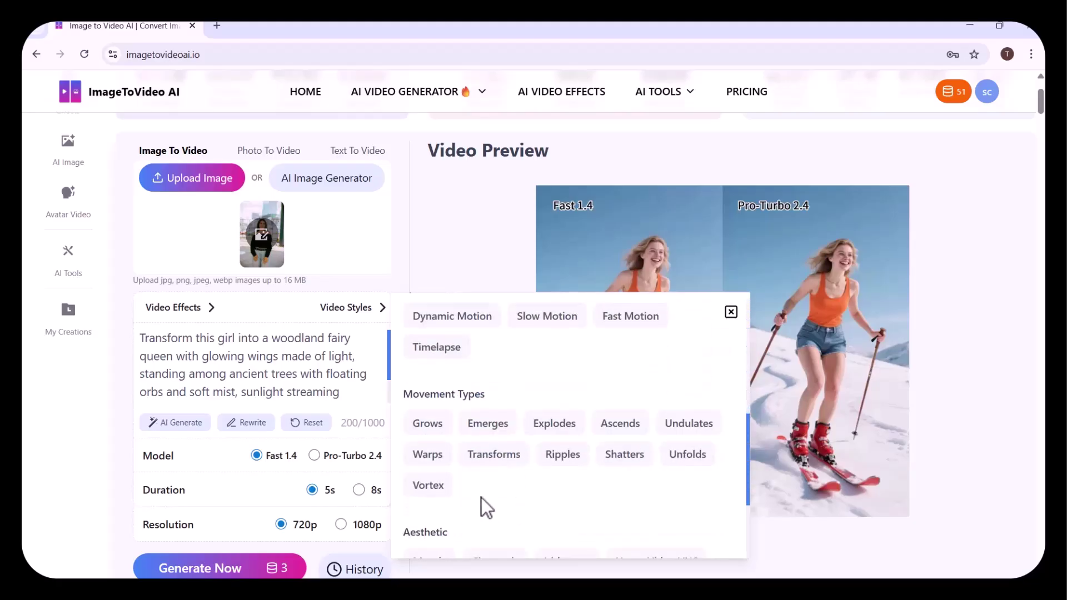
{"action": "scroll", "coordinate": [479, 529], "scroll_direction": "down", "scroll_amount": 2}
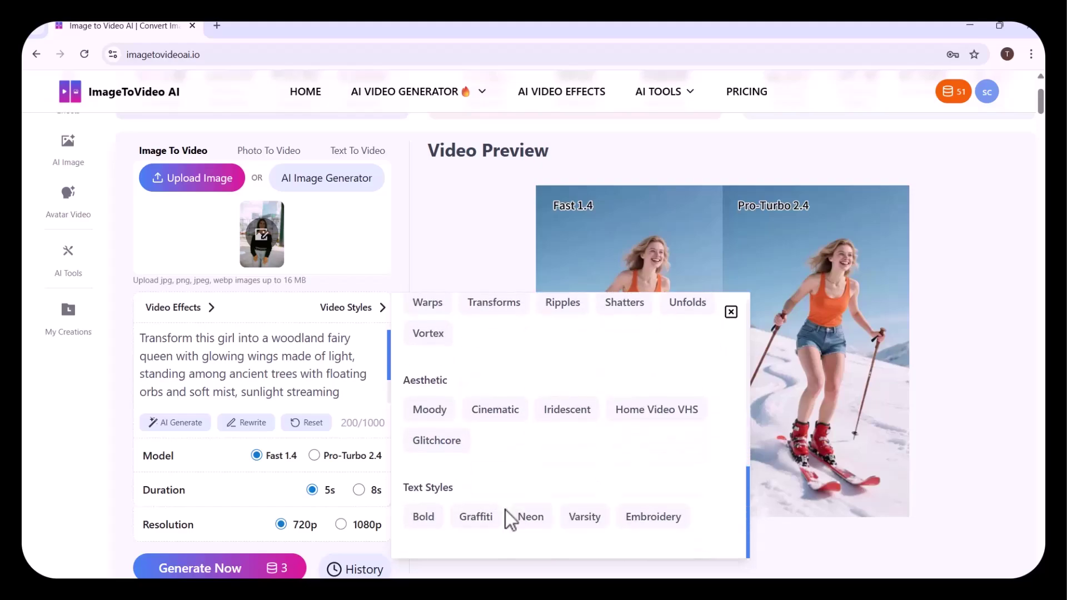
{"action": "left_click", "coordinate": [359, 432]}
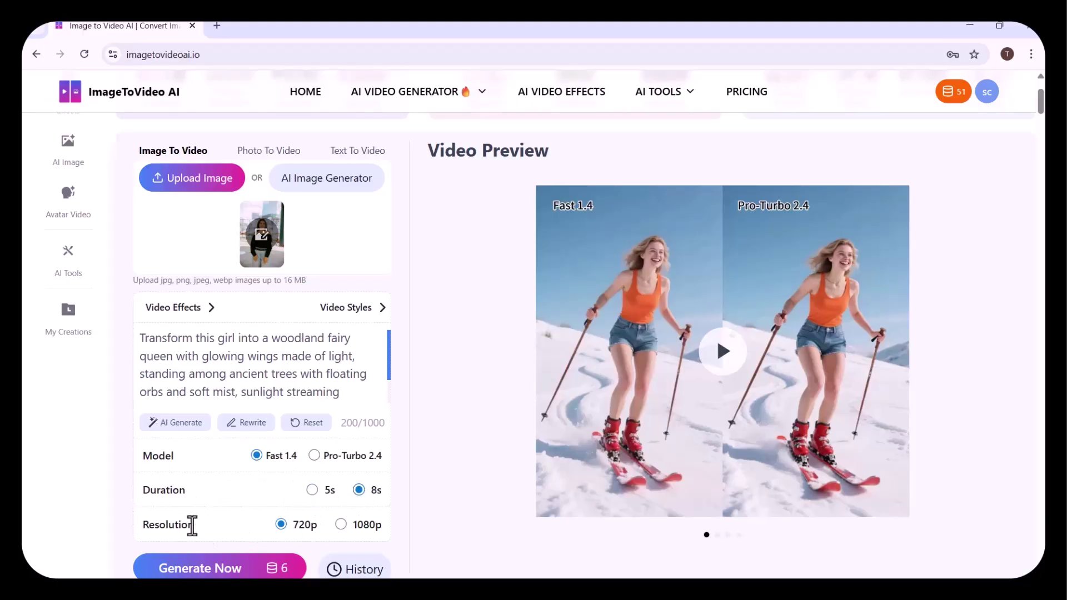
Raise the output resolution to 1080p
{"action": "left_click", "coordinate": [341, 525]}
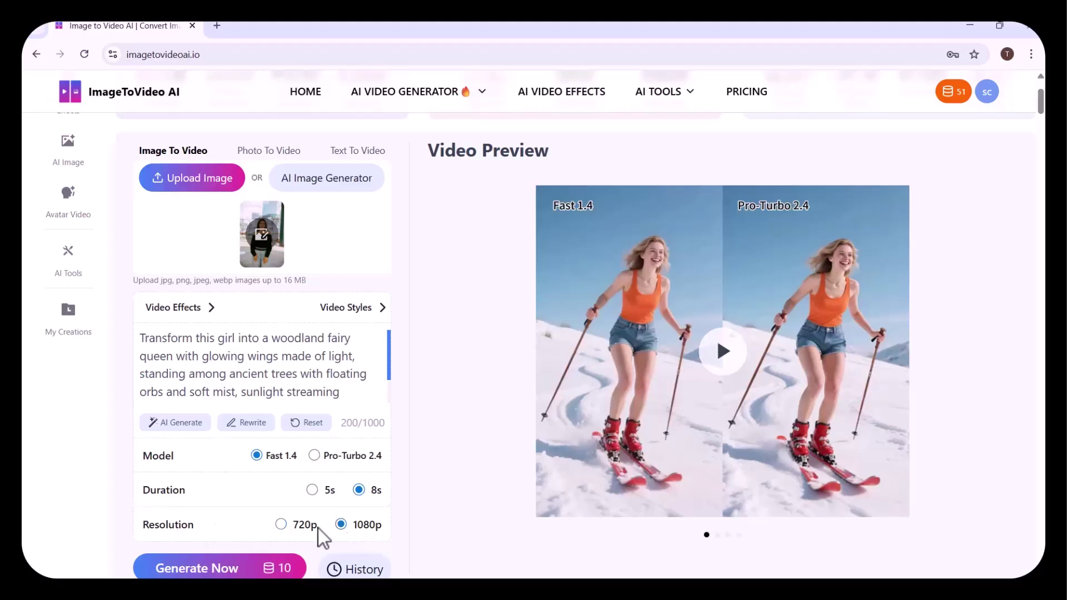
Generate the 8-second video and play the result full screen
{"action": "left_click", "coordinate": [236, 568]}
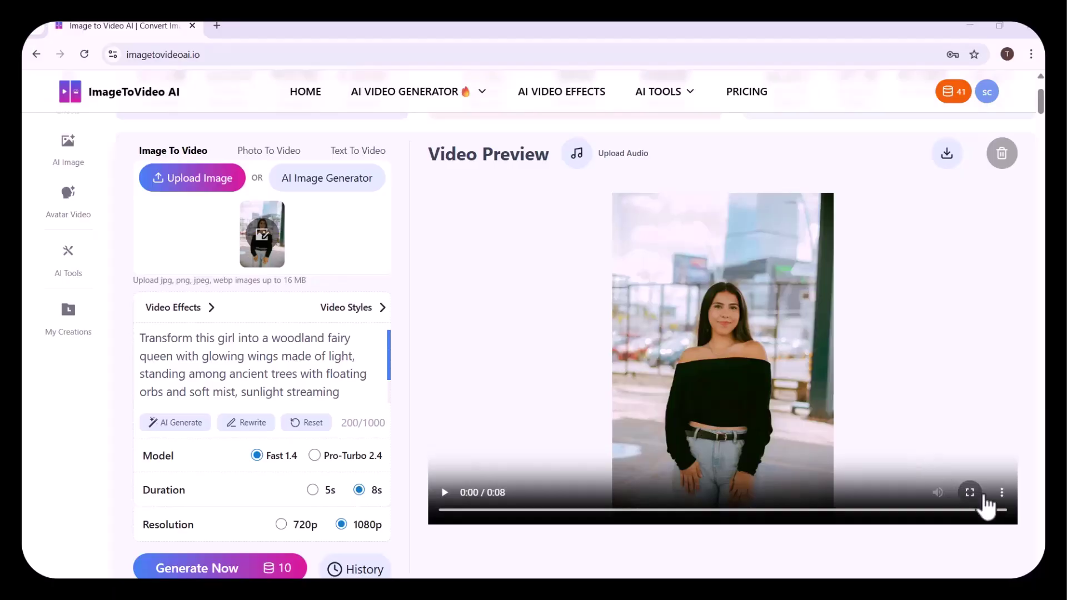
{"action": "left_click", "coordinate": [970, 493]}
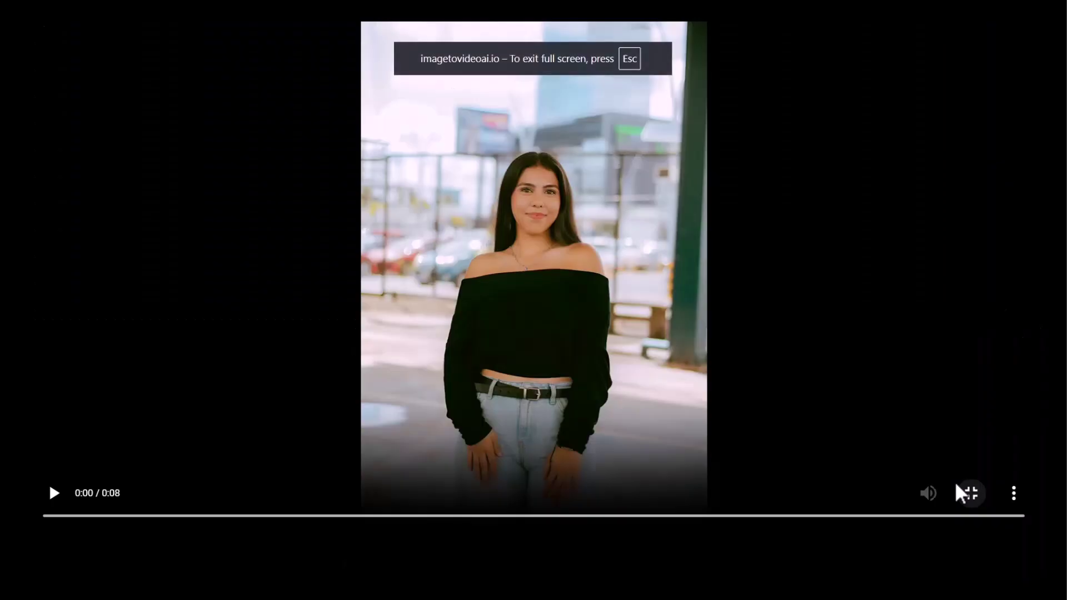
{"action": "left_click", "coordinate": [54, 551]}
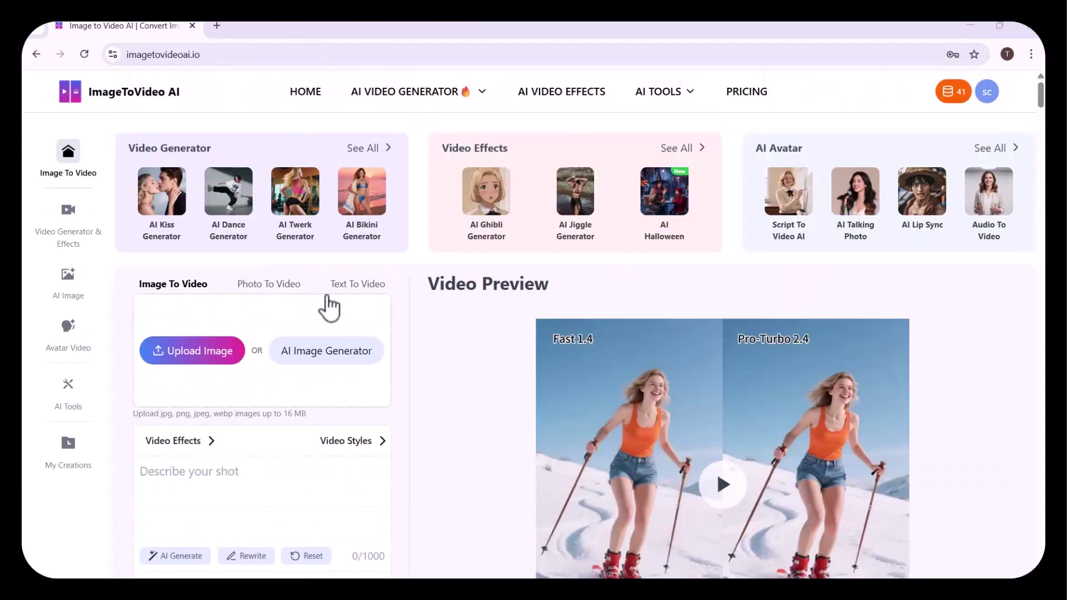
Switch to Text To Video and paste the moonlit-lake mermaid prompt
{"action": "left_click", "coordinate": [355, 289]}
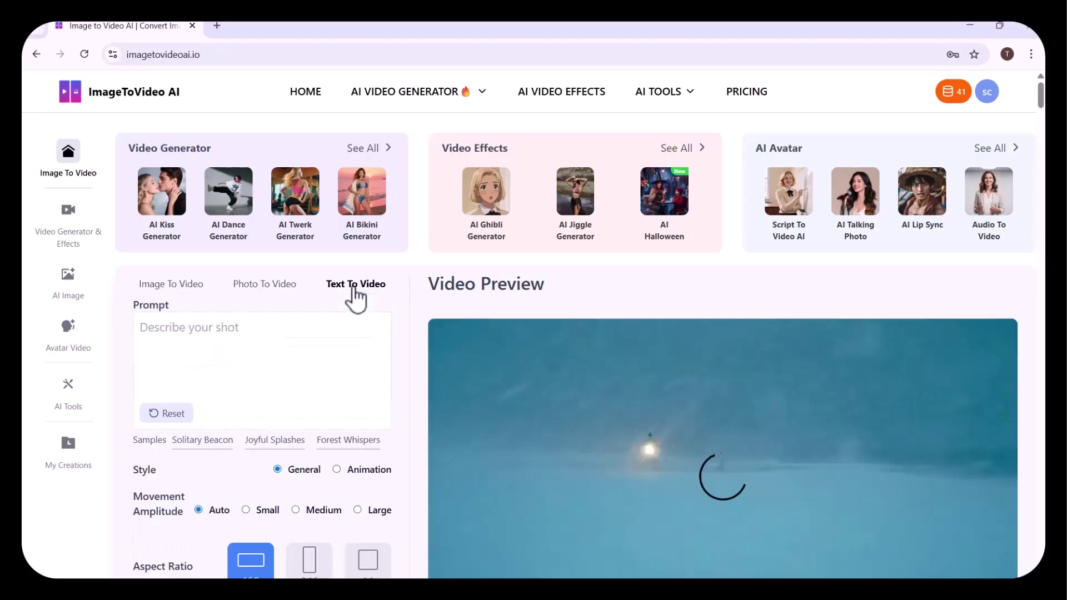
{"action": "scroll", "coordinate": [354, 296], "scroll_direction": "down", "scroll_amount": 2}
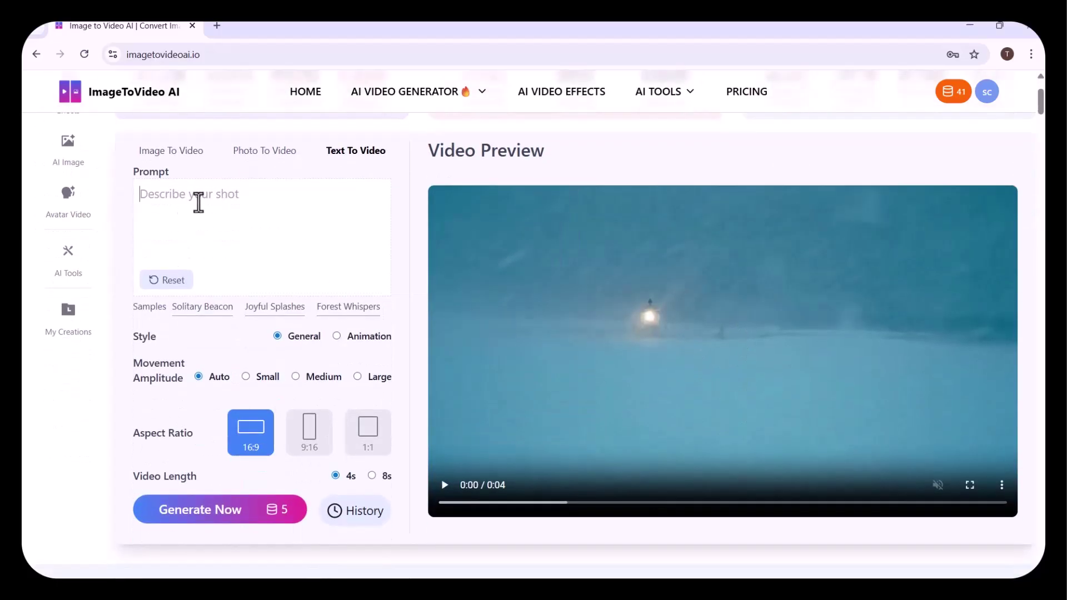
{"action": "key", "text": "ctrl+v"}
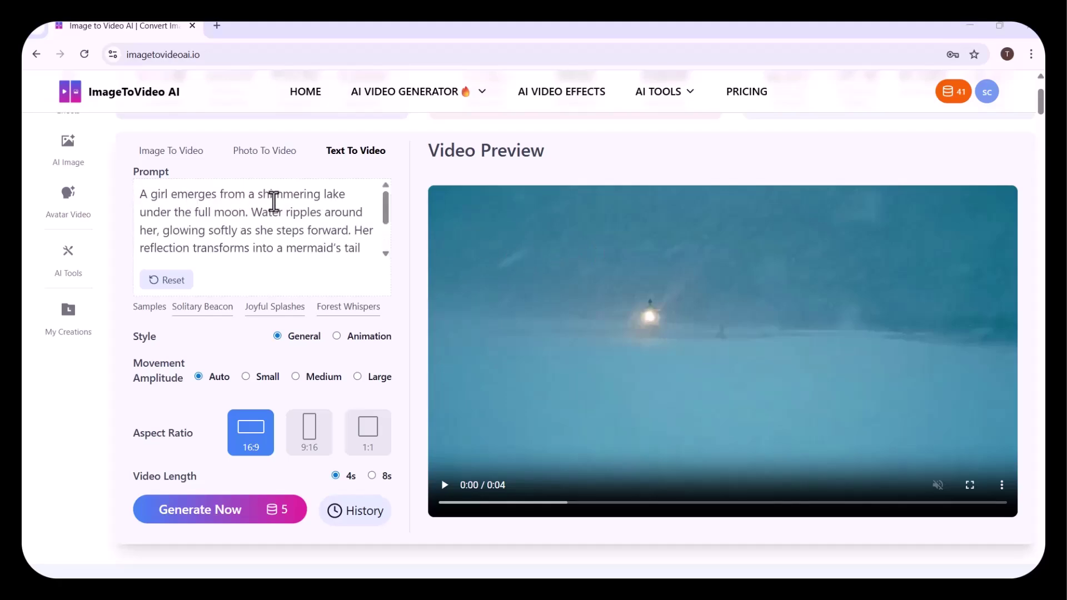
Set the video length to 8s and start generating the mermaid video
{"action": "scroll", "coordinate": [274, 201], "scroll_direction": "down", "scroll_amount": 1}
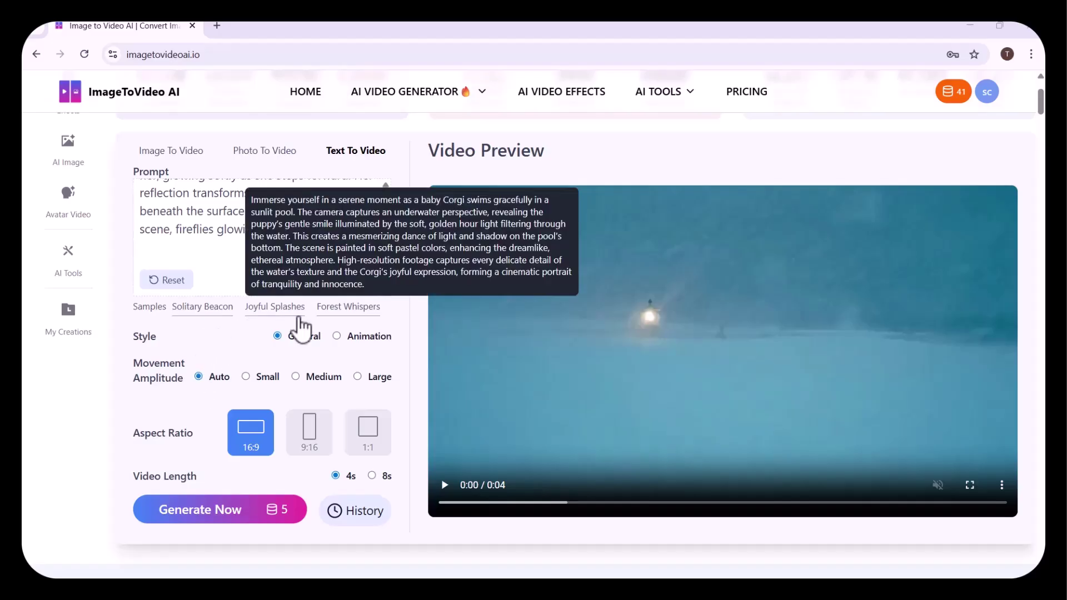
{"action": "mouse_move", "coordinate": [200, 315]}
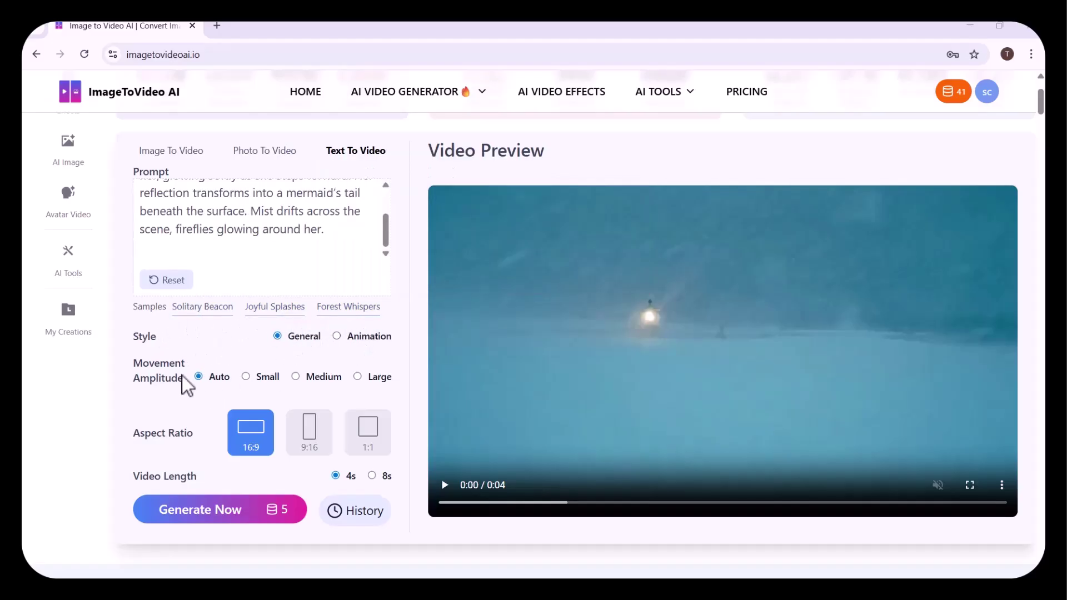
{"action": "scroll", "coordinate": [232, 393], "scroll_direction": "down", "scroll_amount": 2}
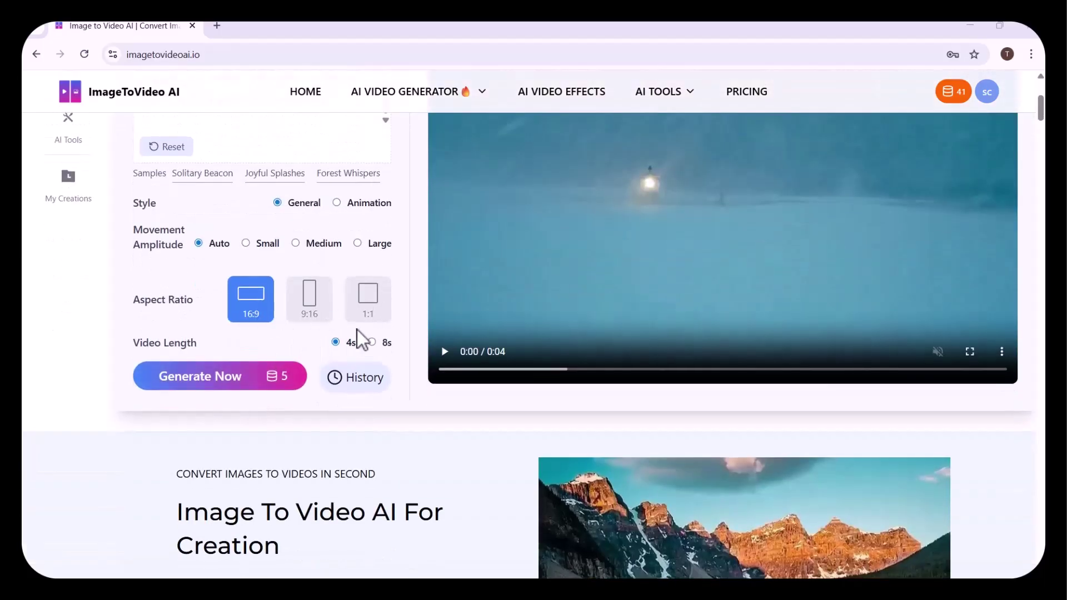
{"action": "left_click", "coordinate": [371, 342]}
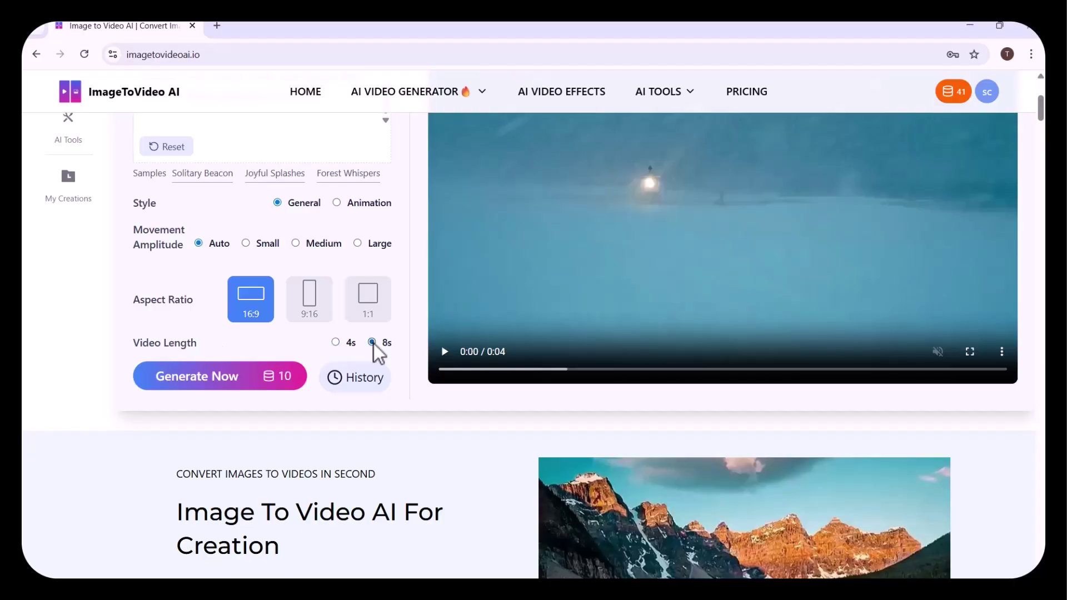
{"action": "left_click", "coordinate": [248, 381]}
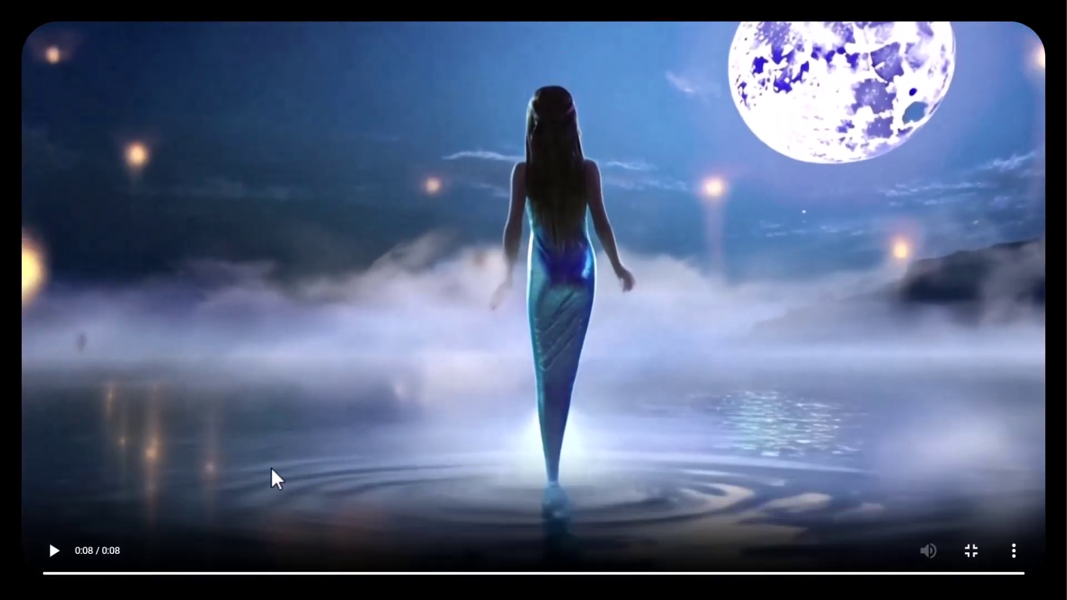
Exit full screen after watching the finished mermaid video
{"action": "key", "text": "Escape"}
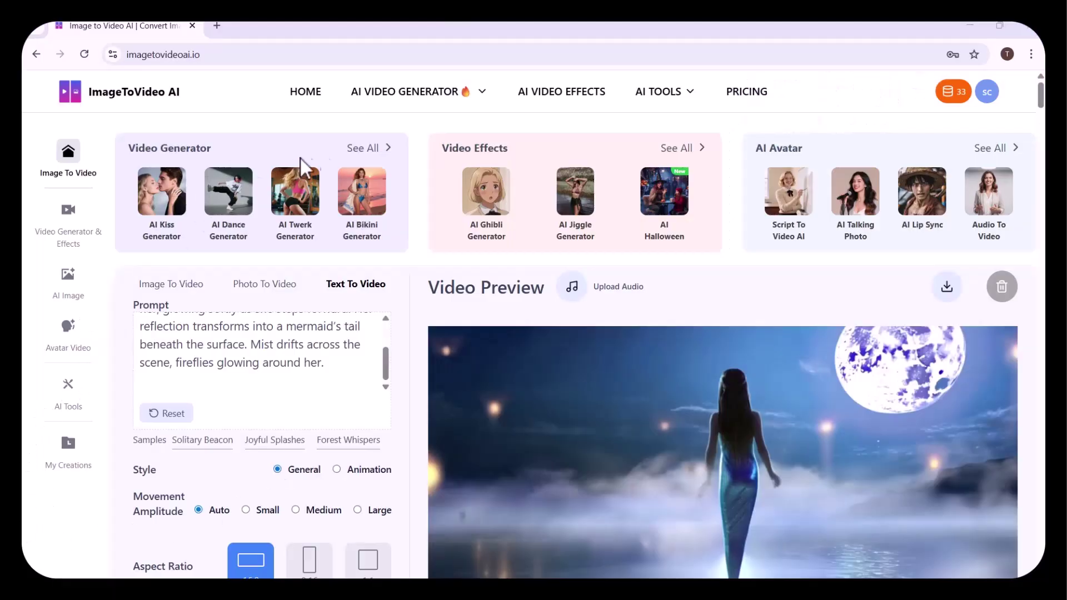
Open the See All video generators list and pick the AI Hug Video Generator card
{"action": "left_click", "coordinate": [368, 148]}
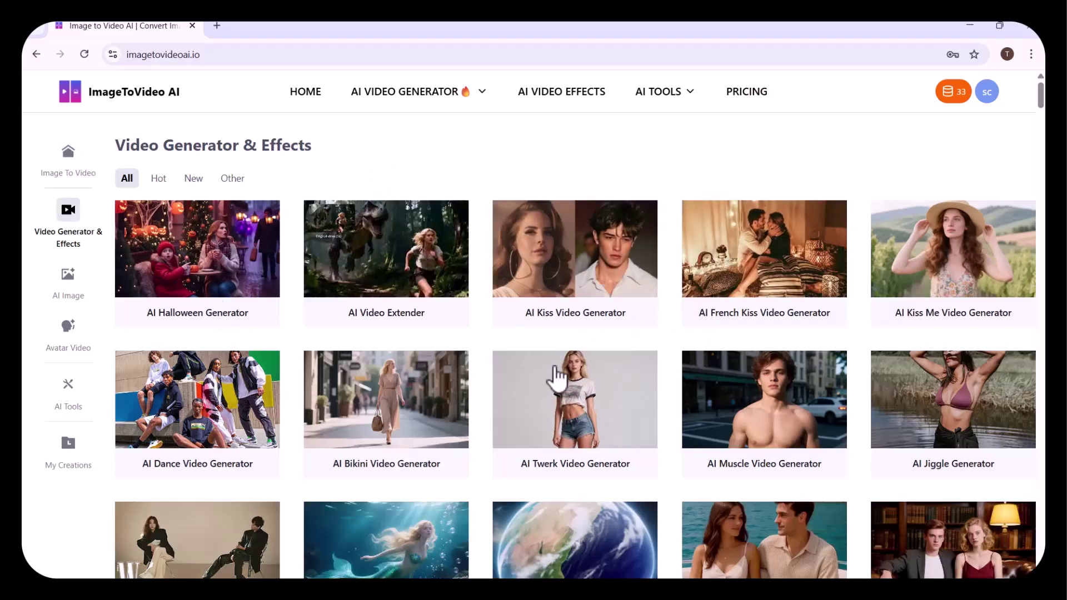
{"action": "scroll", "coordinate": [556, 378], "scroll_direction": "down", "scroll_amount": 3}
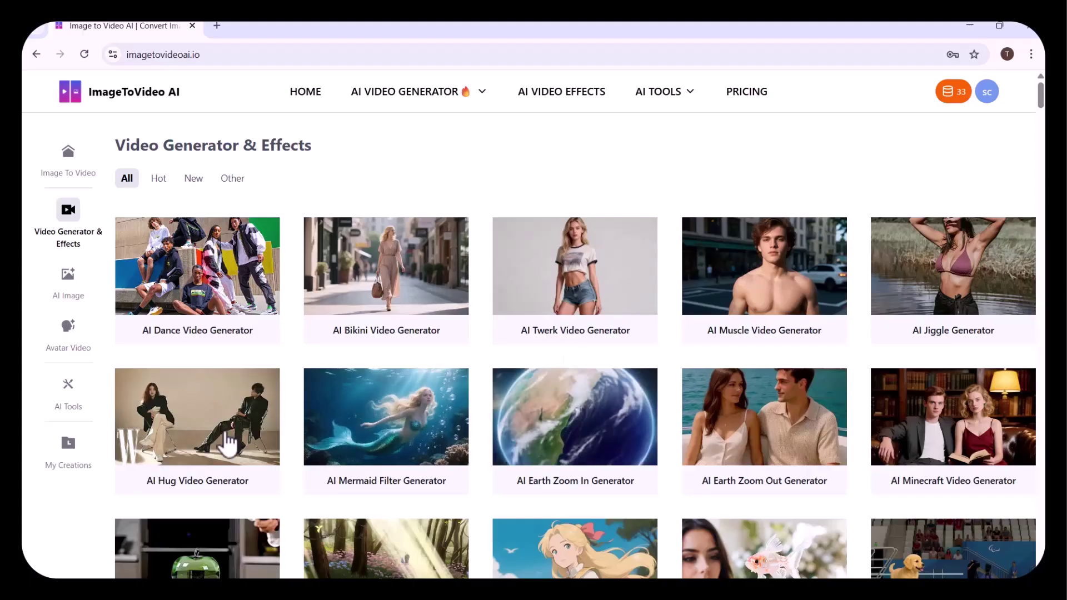
{"action": "left_click", "coordinate": [221, 430]}
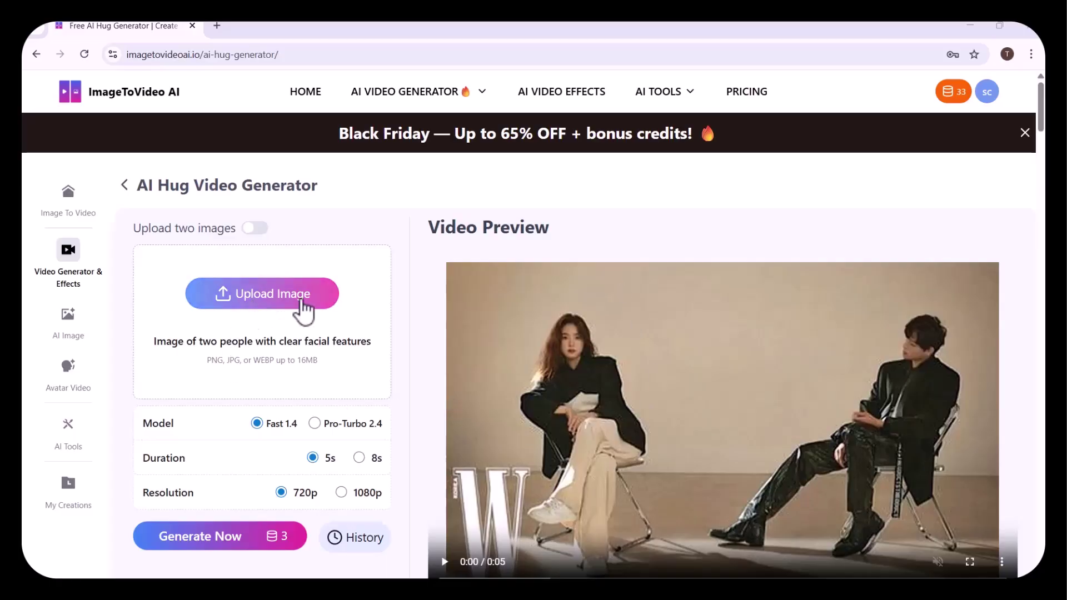
Enable two-image upload, then upload the woman's photo and crop it to include her feet
{"action": "left_click", "coordinate": [270, 300]}
{"action": "key", "text": "Escape"}
{"action": "left_click", "coordinate": [254, 229]}
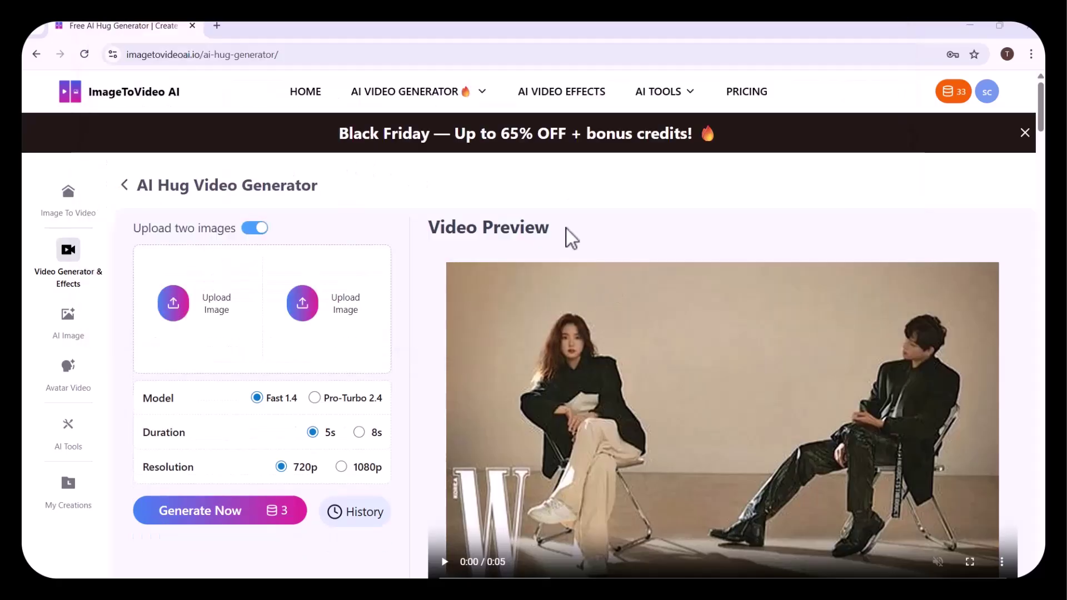
{"action": "left_click", "coordinate": [184, 307]}
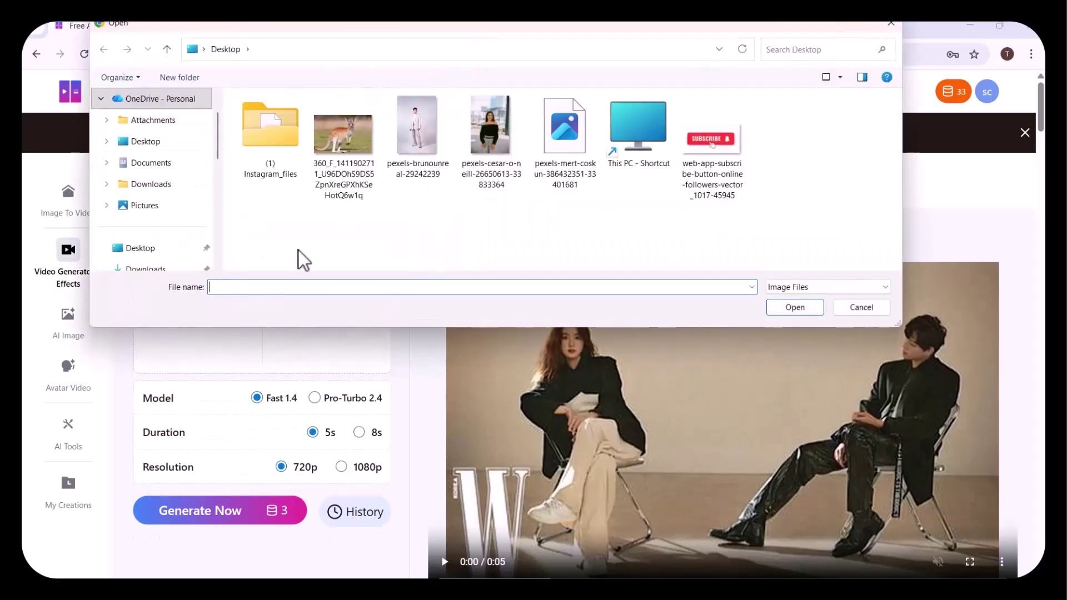
{"action": "left_click", "coordinate": [564, 125]}
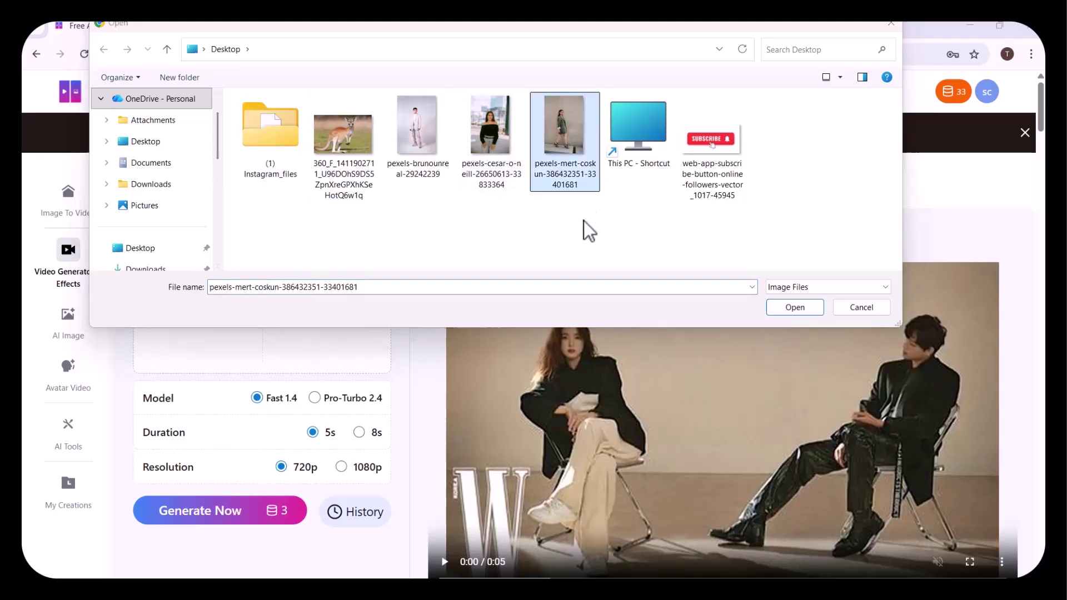
{"action": "key", "text": "Return"}
{"action": "mouse_move", "coordinate": [541, 392]}
{"action": "left_mouse_down"}
{"action": "mouse_move", "coordinate": [536, 366]}
{"action": "mouse_move", "coordinate": [543, 405]}
{"action": "left_mouse_up"}
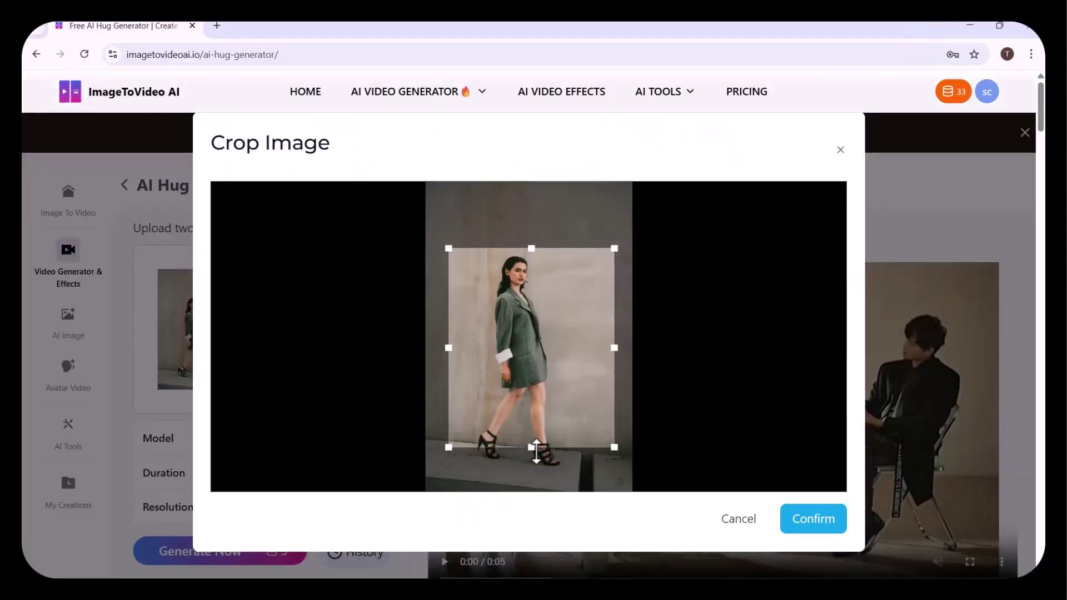
{"action": "left_click_drag", "start_coordinate": [531, 448], "coordinate": [537, 470]}
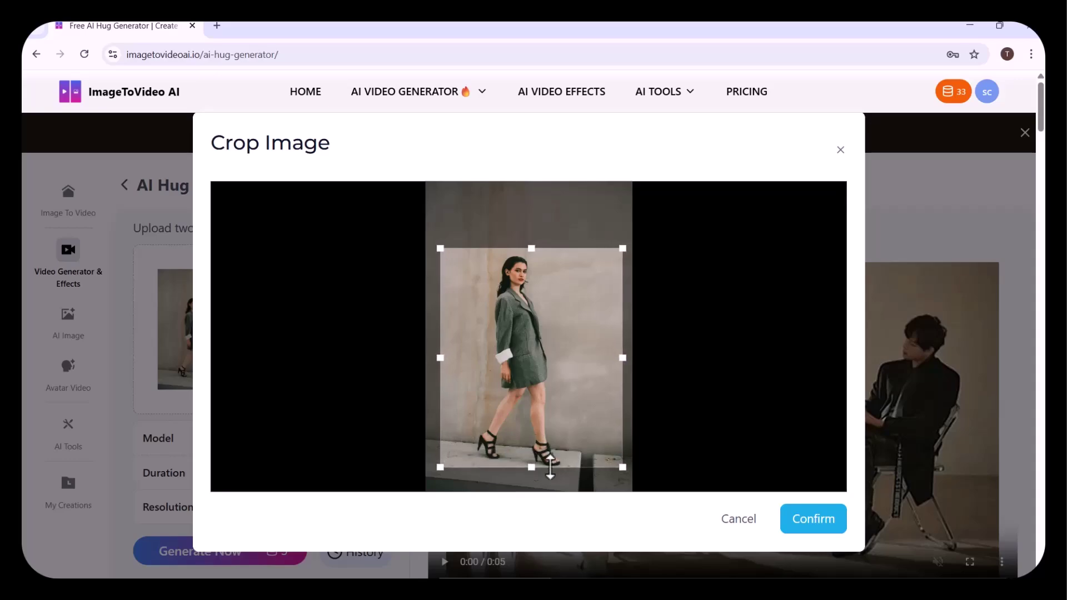
{"action": "left_click", "coordinate": [813, 518]}
Upload the man's photo as the second person, cropping it down over his feet
{"action": "scroll", "coordinate": [388, 421], "scroll_direction": "down", "scroll_amount": 1}
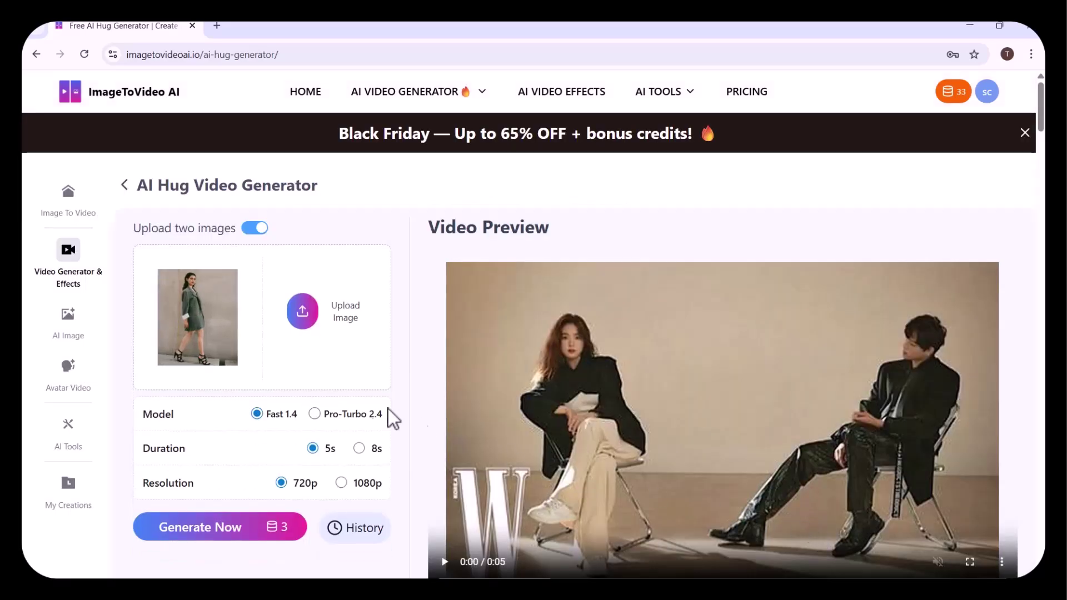
{"action": "left_click", "coordinate": [309, 331]}
{"action": "left_click", "coordinate": [414, 135]}
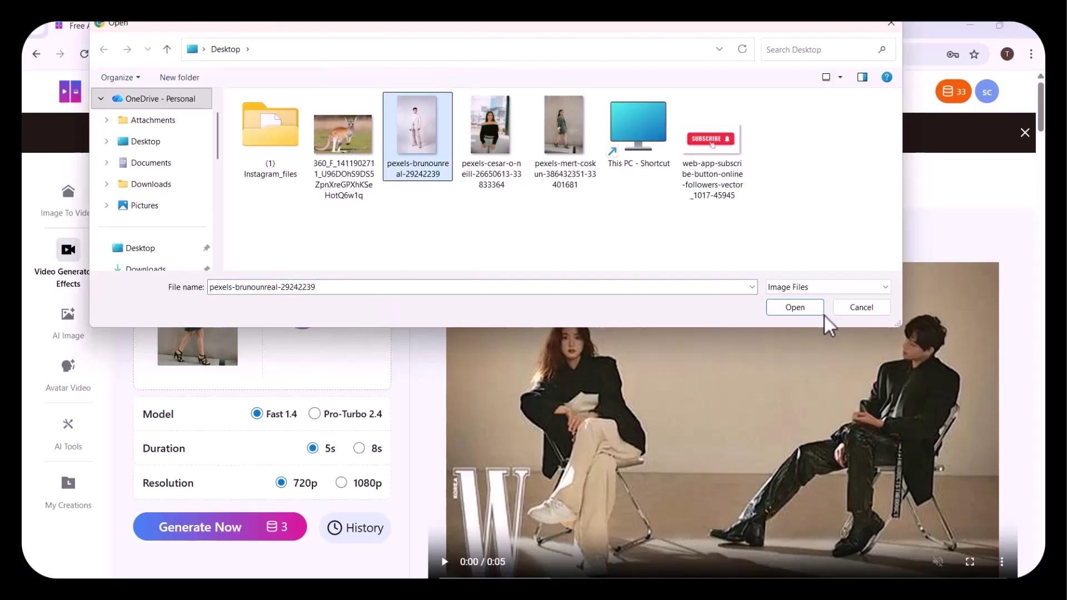
{"action": "left_click", "coordinate": [817, 310]}
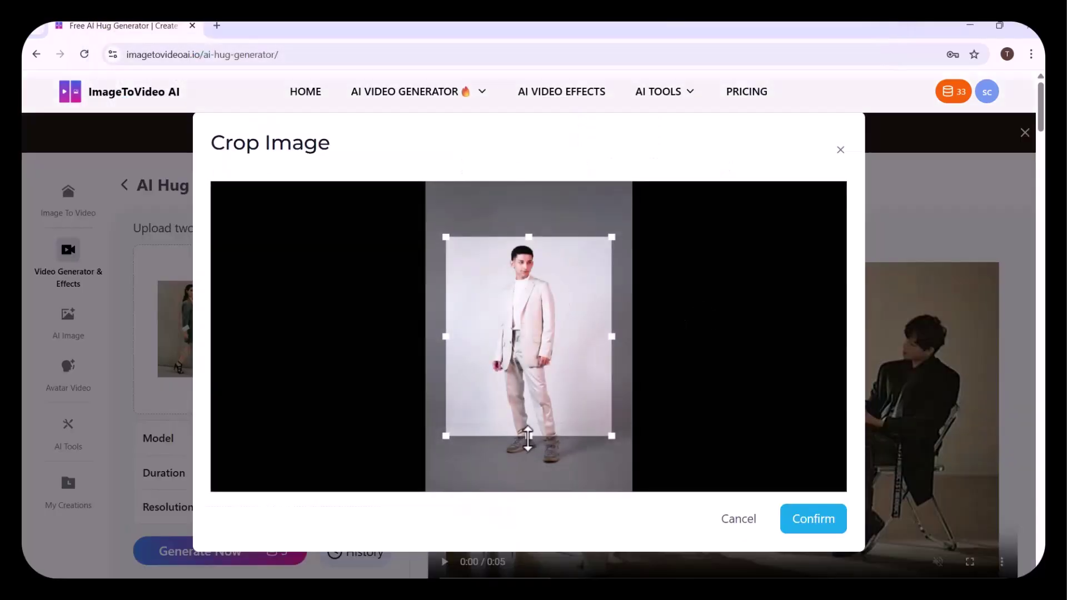
{"action": "left_click_drag", "start_coordinate": [528, 438], "coordinate": [526, 474]}
{"action": "left_click", "coordinate": [815, 528]}
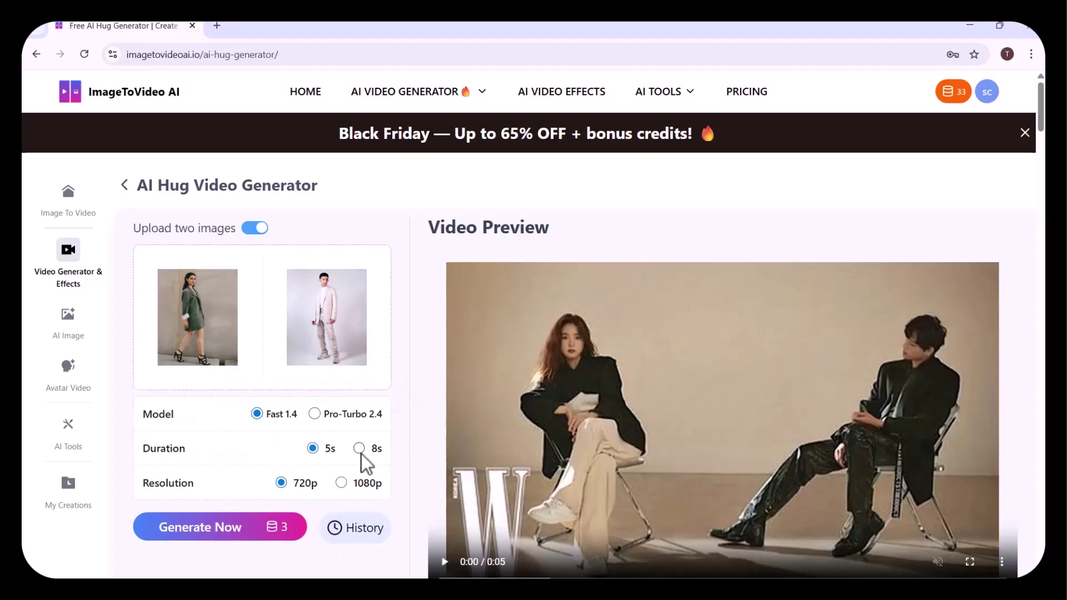
Set duration 8s and resolution 1080p, then start generating the hug video
{"action": "left_click", "coordinate": [360, 451]}
{"action": "left_click", "coordinate": [343, 482]}
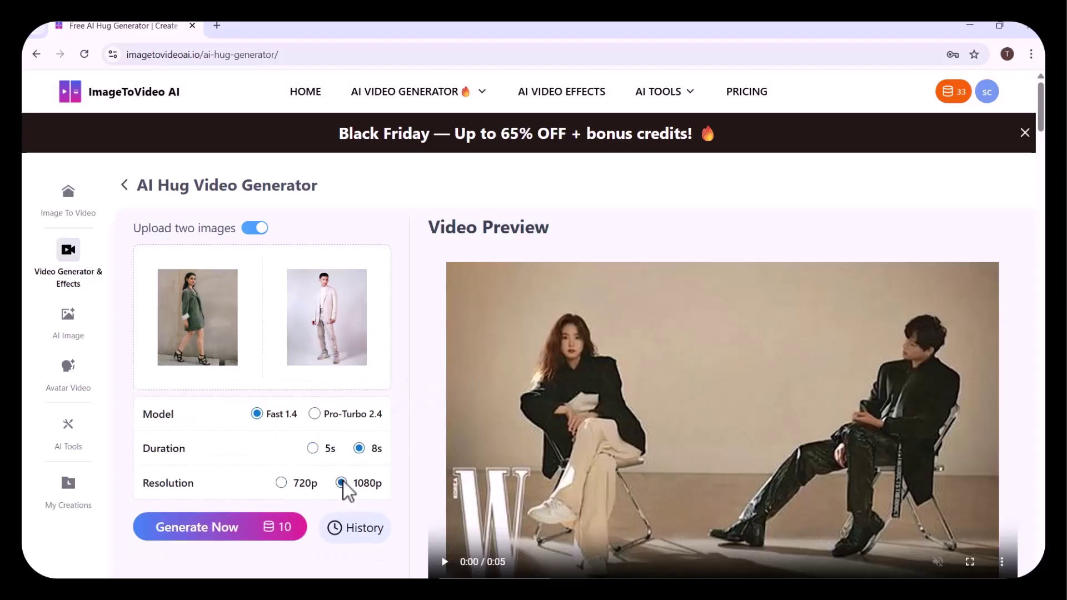
{"action": "left_click", "coordinate": [230, 534]}
{"action": "scroll", "coordinate": [468, 368], "scroll_direction": "down", "scroll_amount": 1}
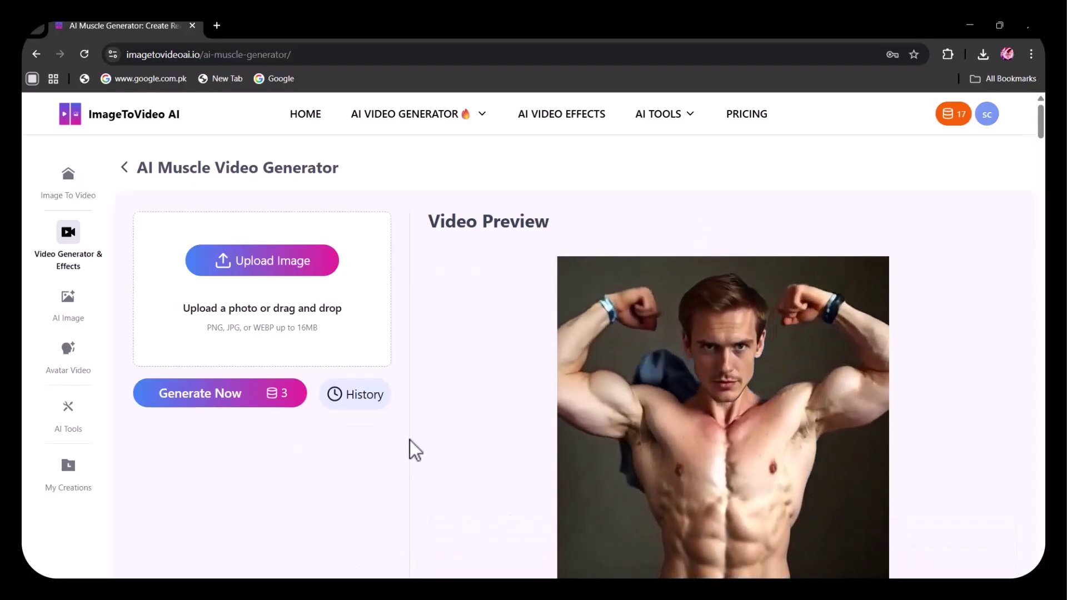
Generate a muscle video from the plaid-shirt photo and play it full screen
{"action": "left_click", "coordinate": [295, 273]}
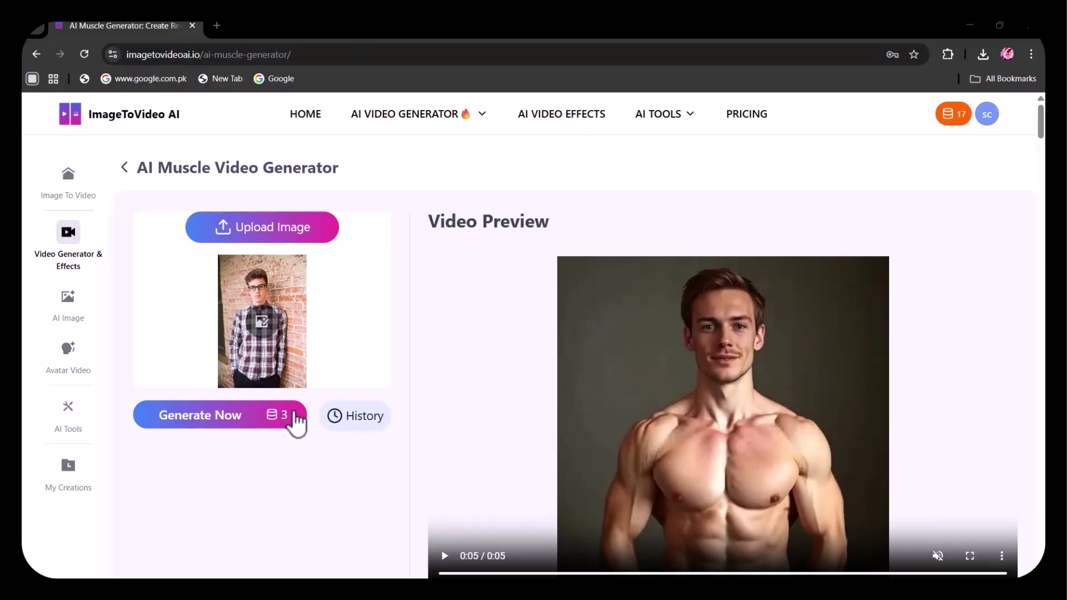
{"action": "left_click", "coordinate": [264, 428]}
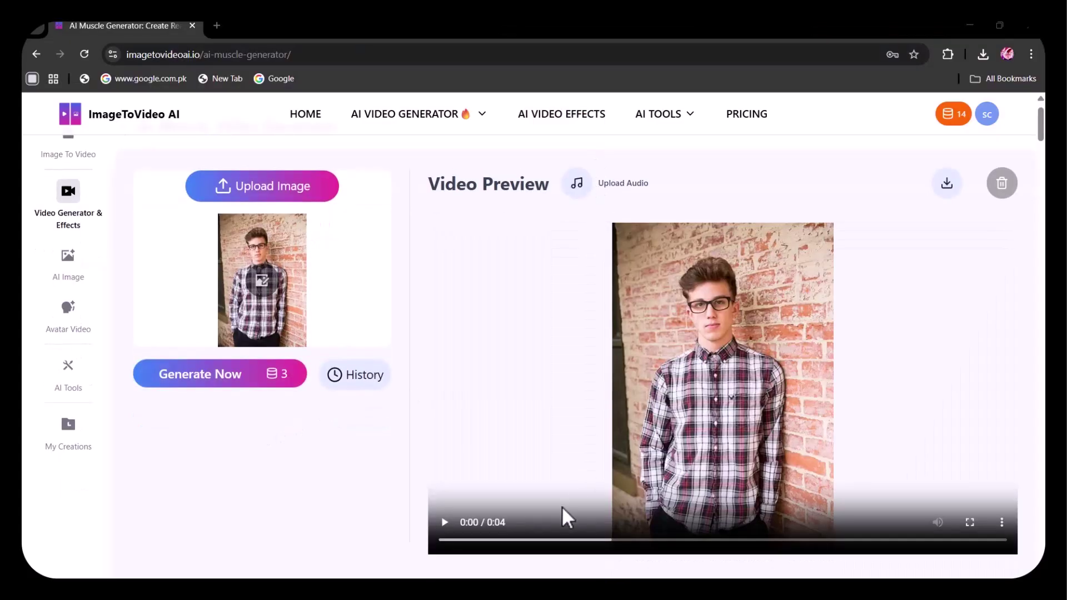
{"action": "left_click", "coordinate": [970, 522]}
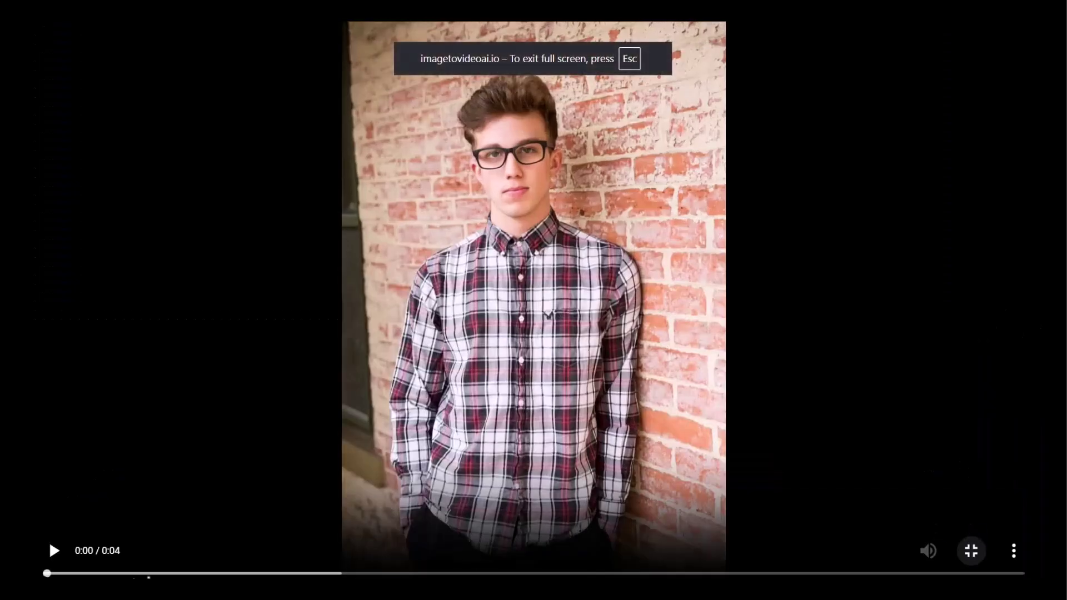
{"action": "left_click", "coordinate": [55, 559]}
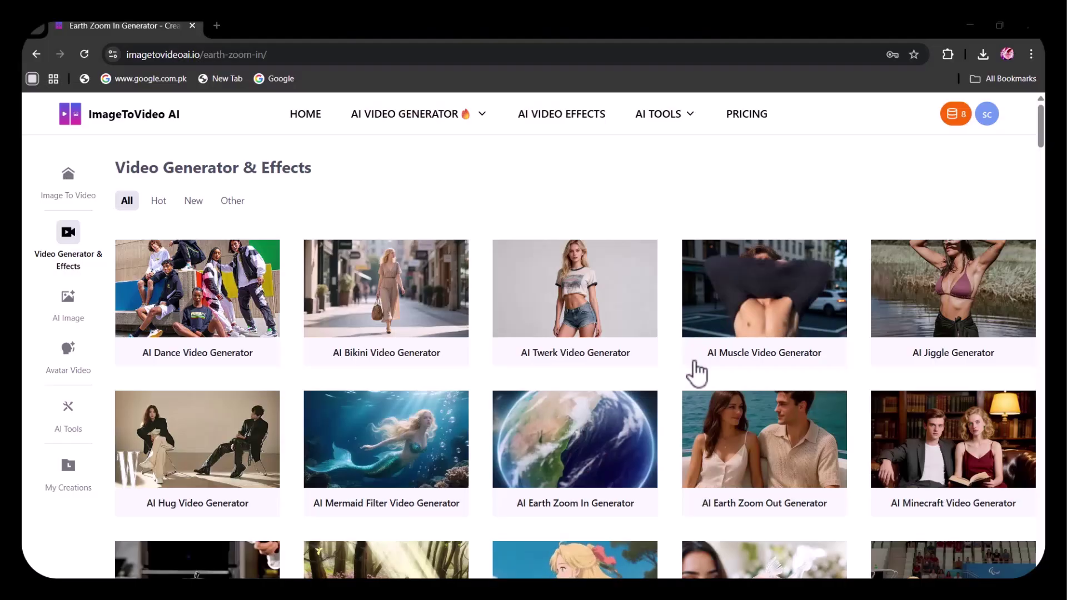
Scroll down through the AI Video Effects cards to browse the effect templates
{"action": "scroll", "coordinate": [695, 367], "scroll_direction": "down", "scroll_amount": 3}
{"action": "scroll", "coordinate": [696, 374], "scroll_direction": "down", "scroll_amount": 2}
{"action": "scroll", "coordinate": [696, 374], "scroll_direction": "down", "scroll_amount": 7}
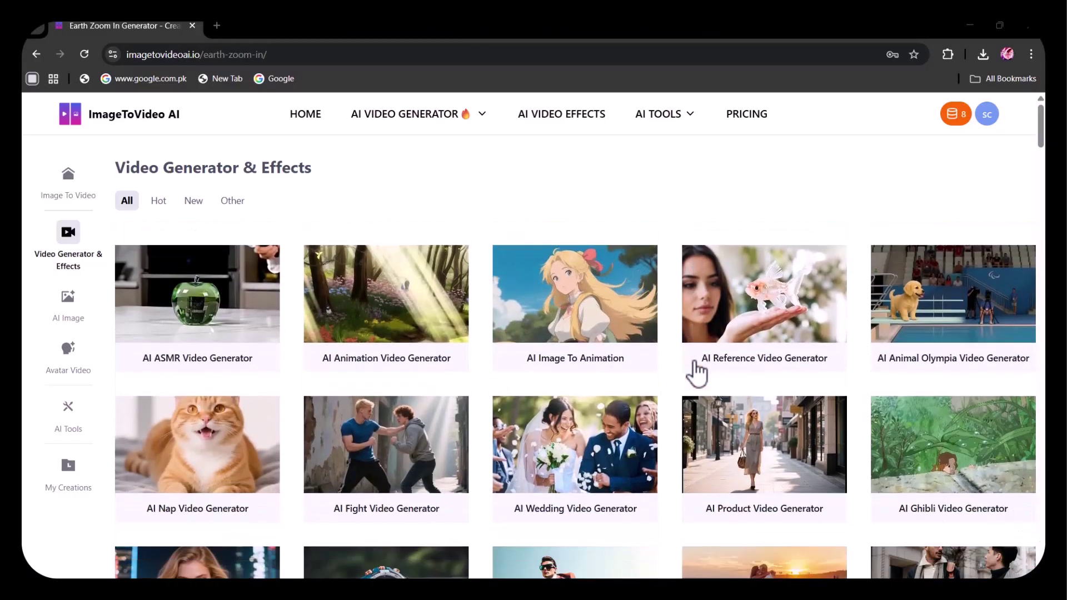
{"action": "scroll", "coordinate": [696, 373], "scroll_direction": "down", "scroll_amount": 5}
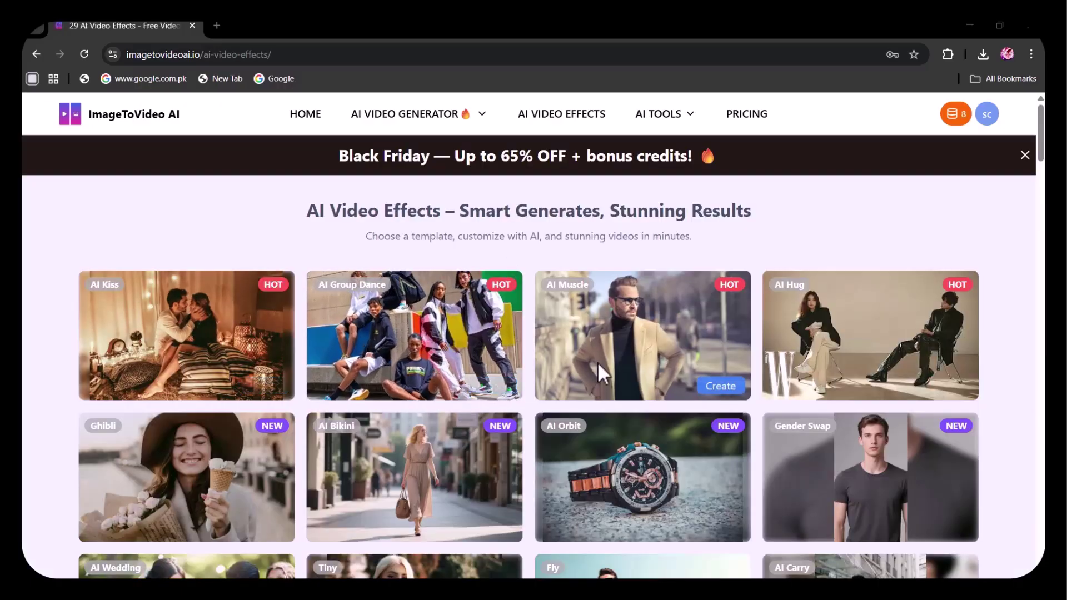
{"action": "scroll", "coordinate": [470, 472], "scroll_direction": "down", "scroll_amount": 3}
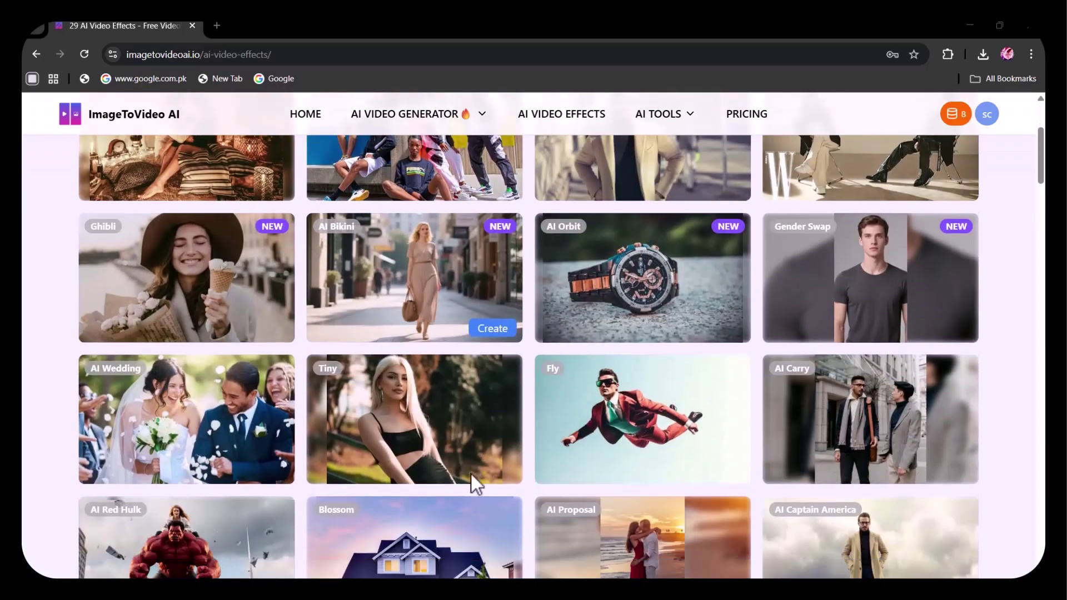
{"action": "scroll", "coordinate": [430, 520], "scroll_direction": "down", "scroll_amount": 2}
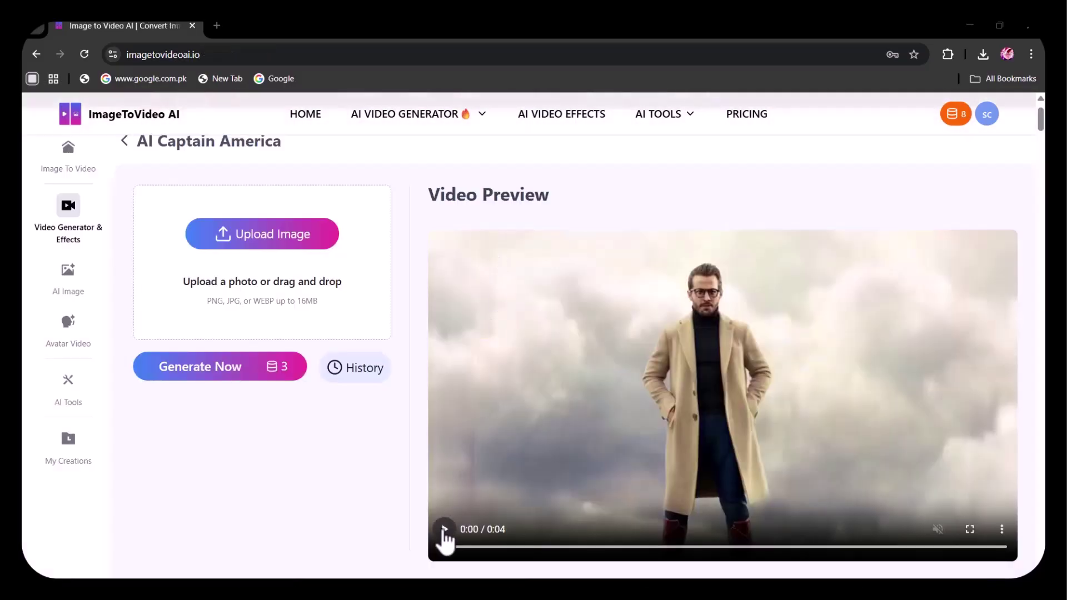
Play the Captain America and Red Hulk effect sample previews
{"action": "left_click", "coordinate": [444, 530]}
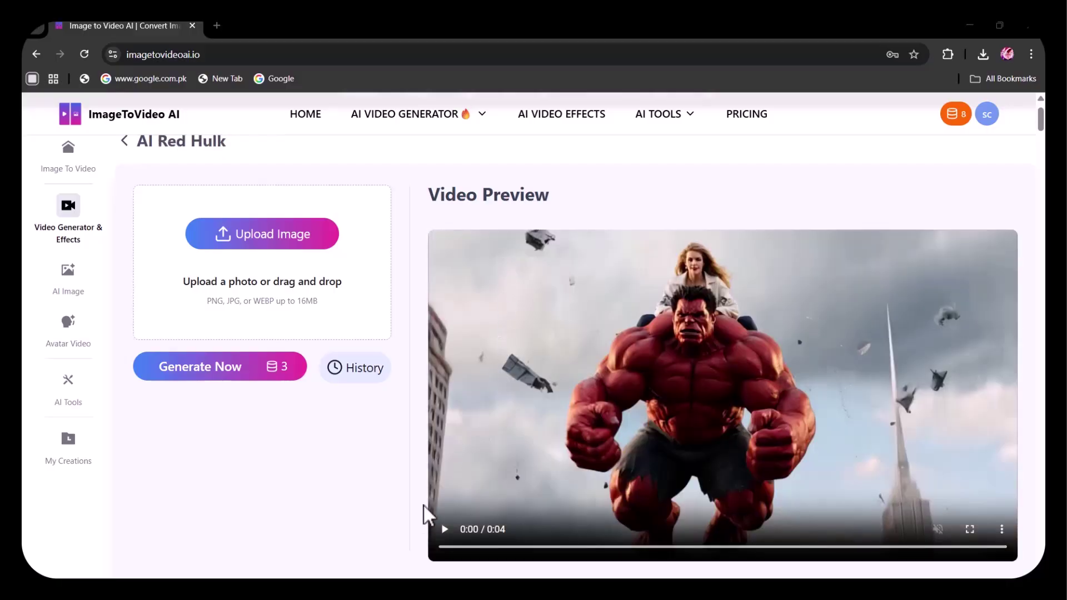
{"action": "left_click", "coordinate": [445, 529]}
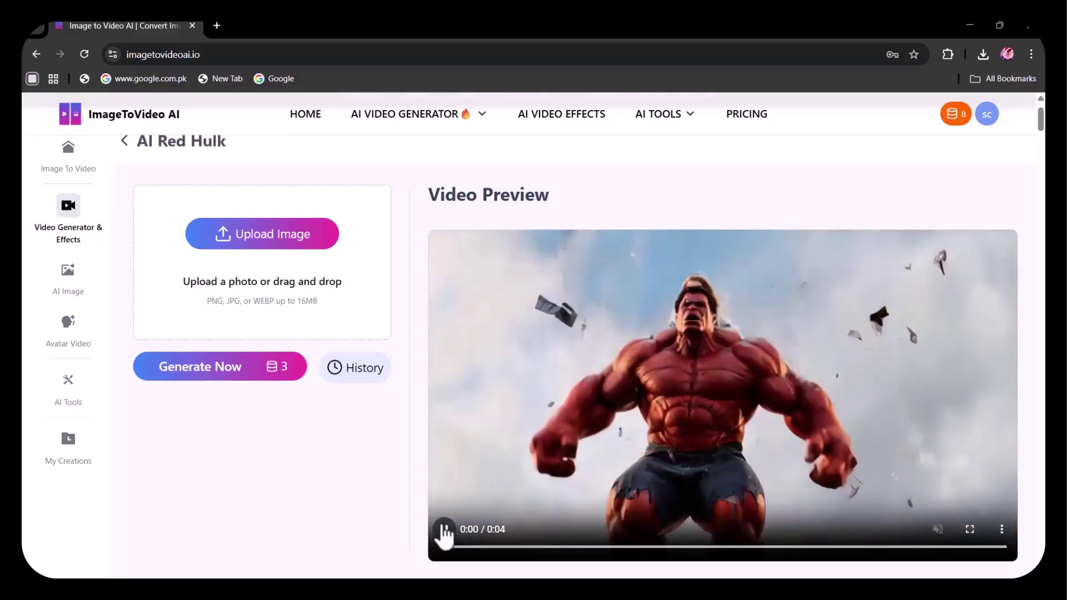